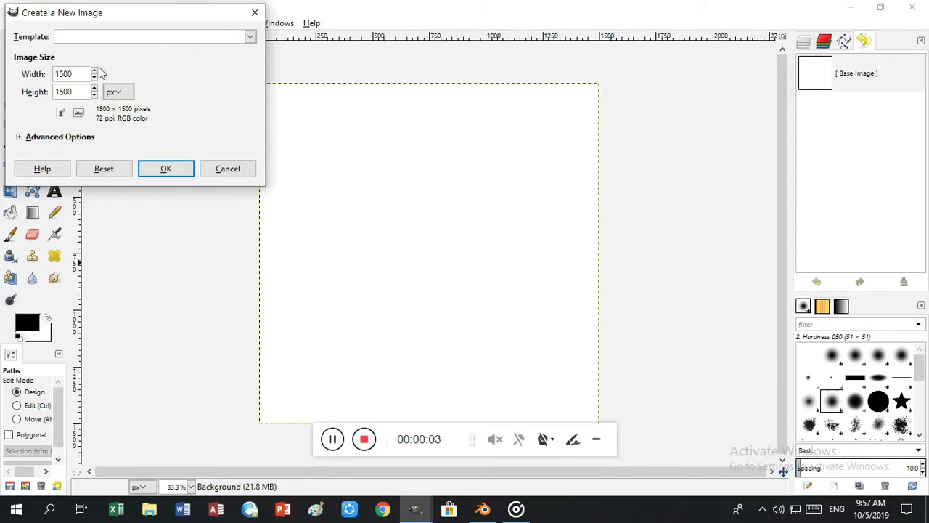
Confirm creation of the new 1500×1500 px image
click(181, 168)
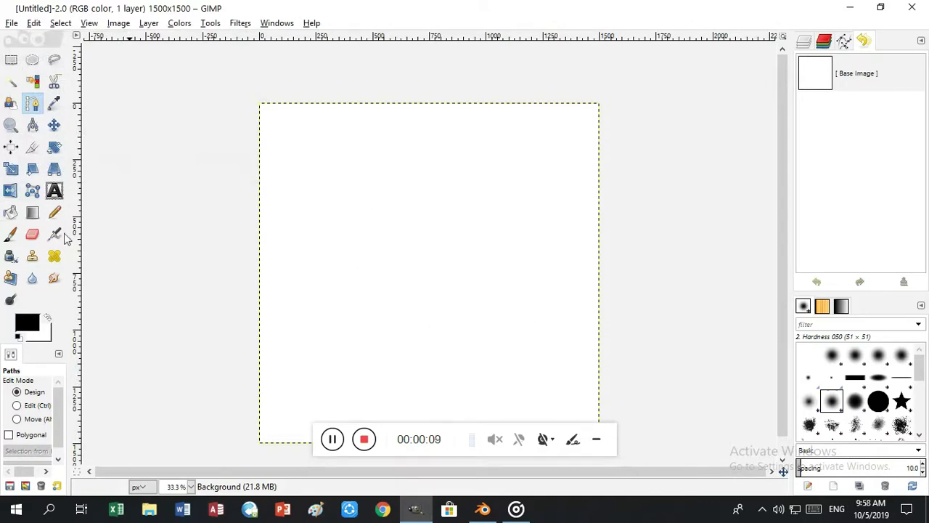
key(t)
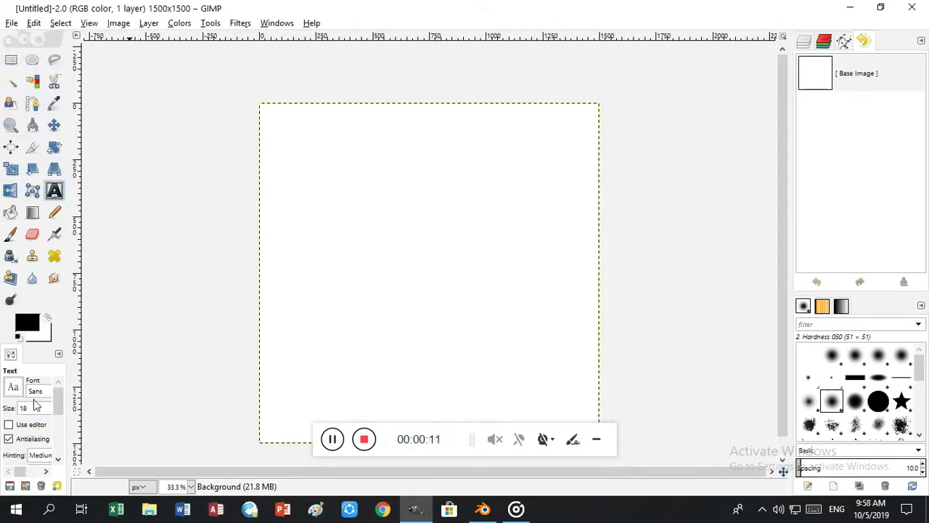
Set the text size to 400 and undo a test letter 'S'
click(30, 408)
text(130)
click(304, 201)
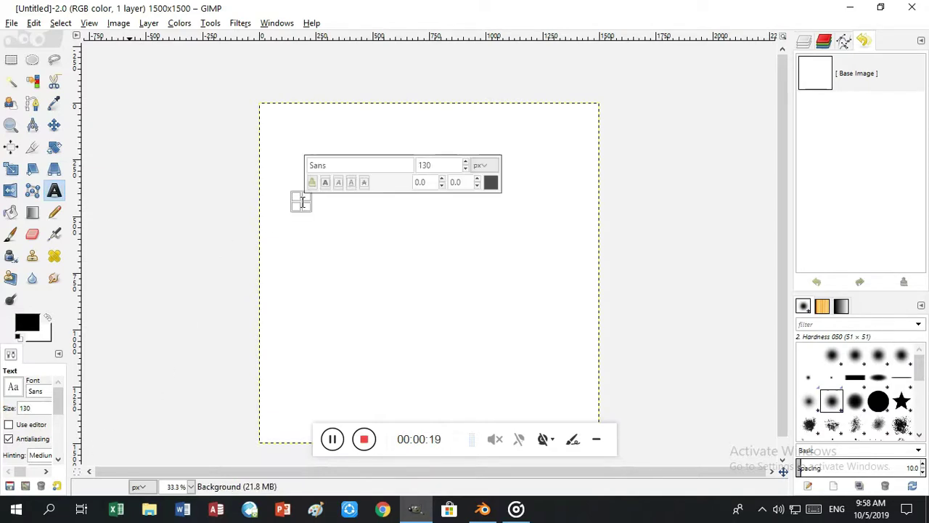
text(S)
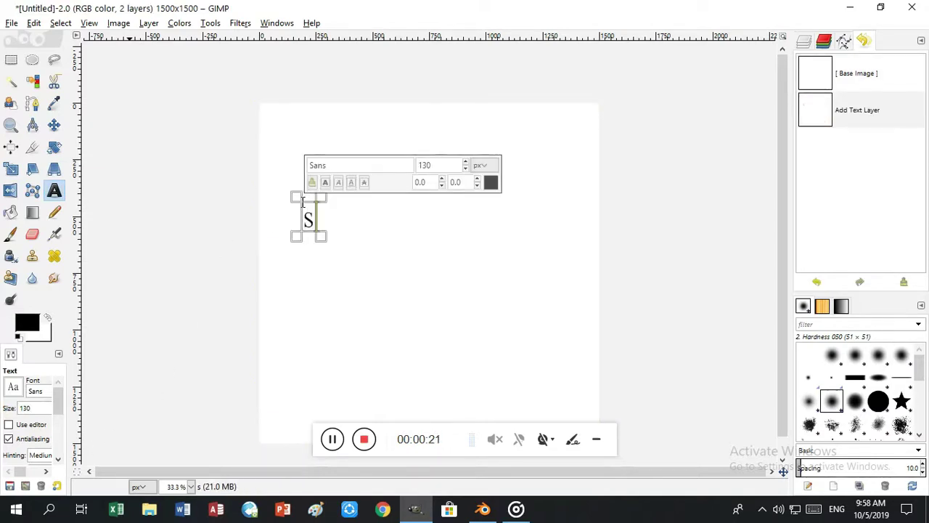
key(ctrl+z)
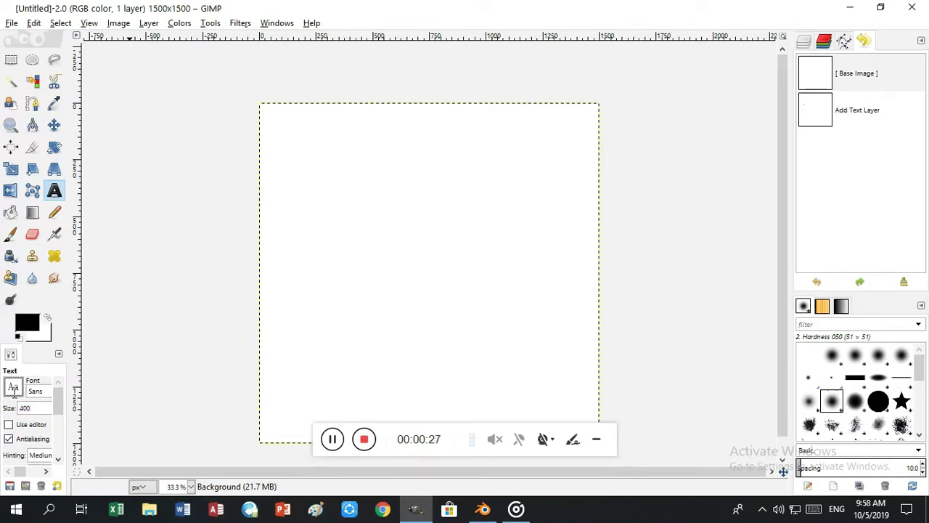
Change the font to Sans Bold and undo another test 'S'
click(13, 388)
click(19, 197)
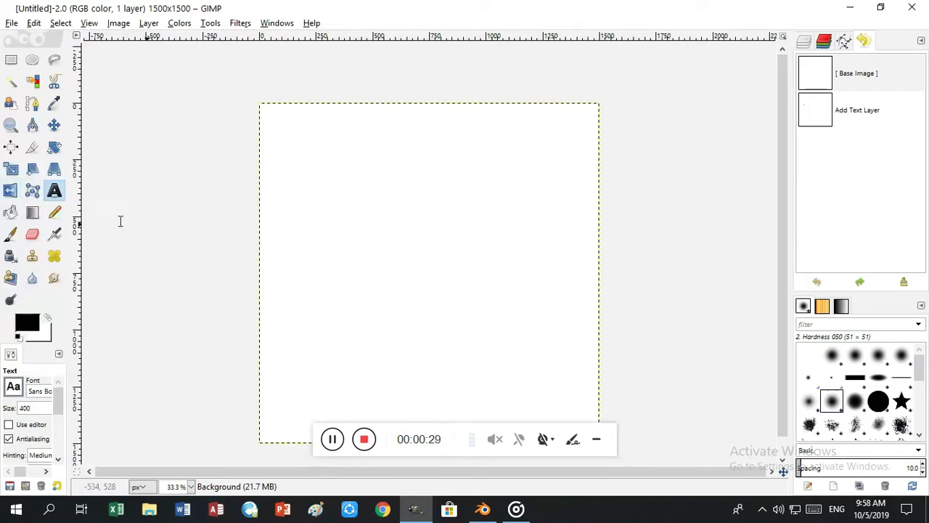
click(289, 211)
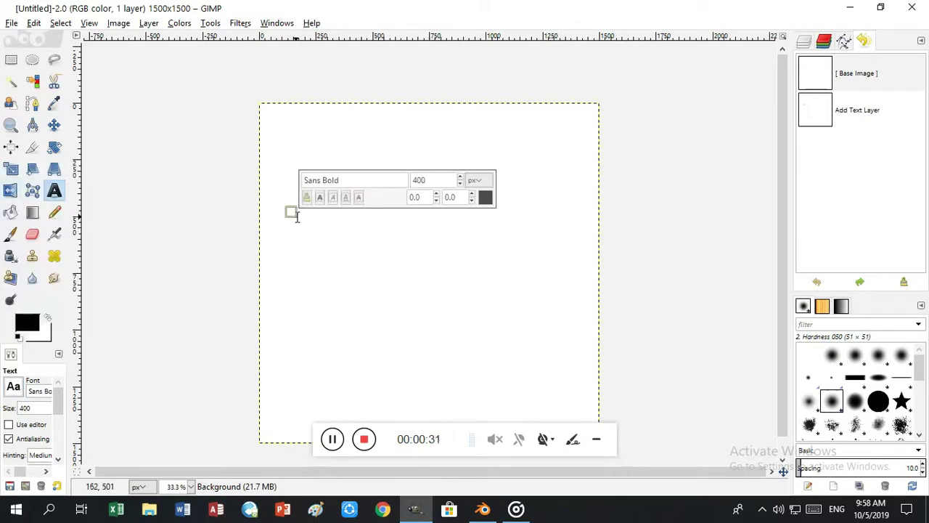
text(S)
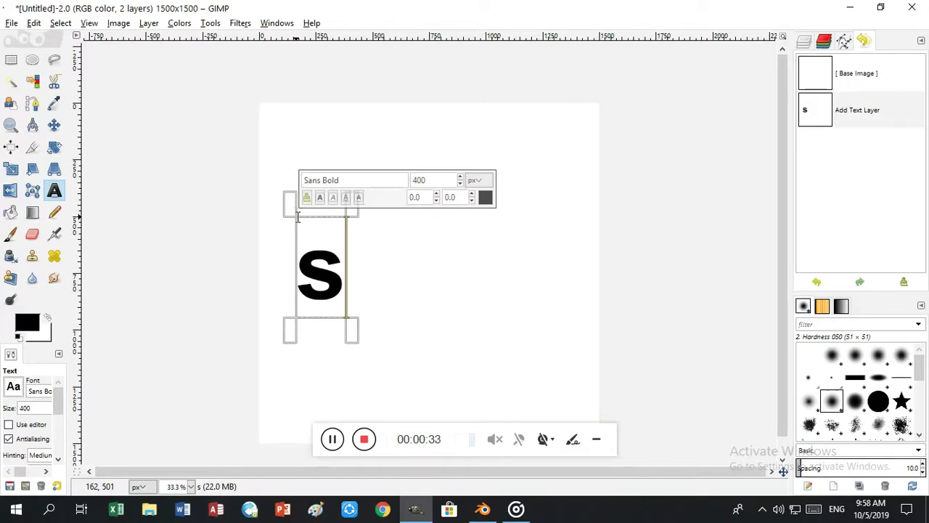
key(ctrl+z)
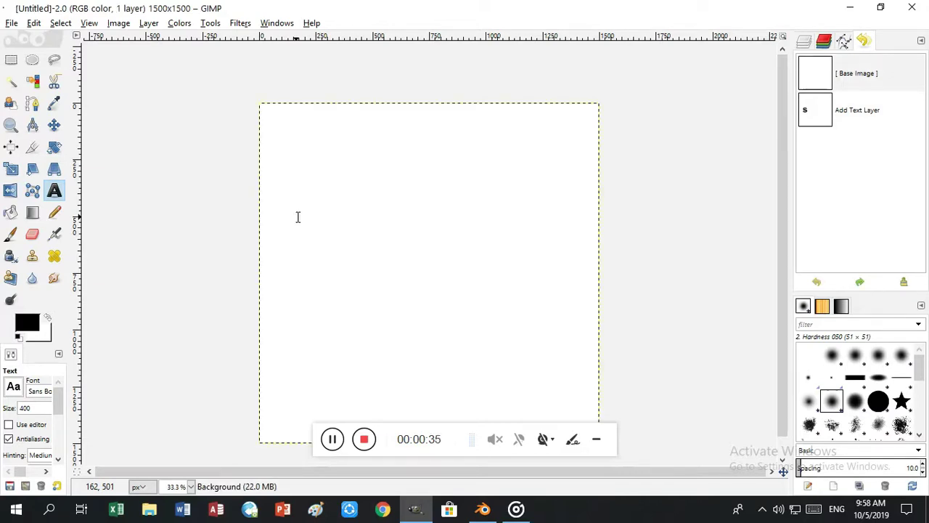
Step back in the undo history to the blank base image
key(i)
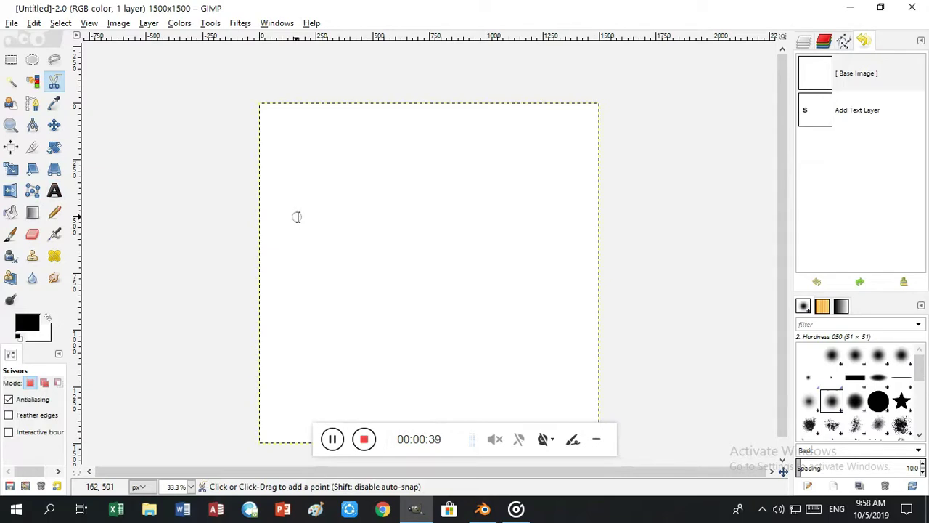
key(ctrl+shift)
click(826, 111)
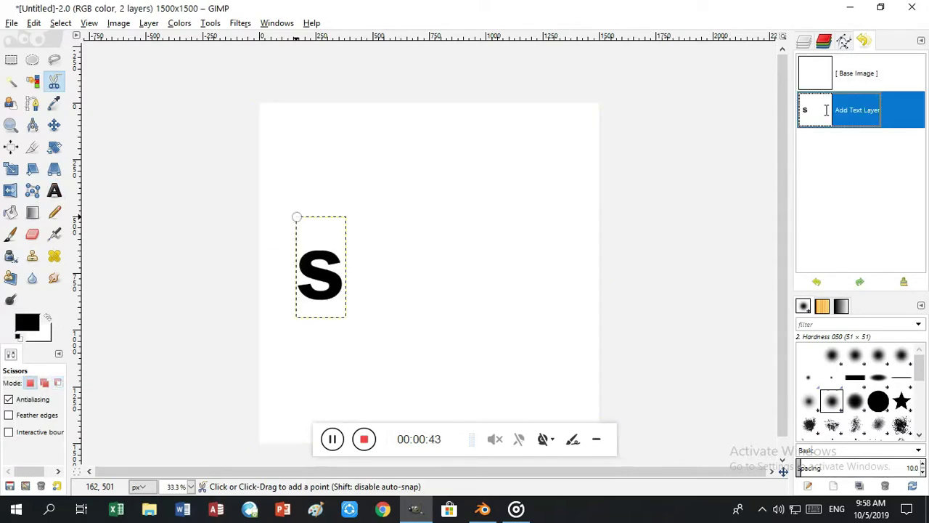
click(820, 282)
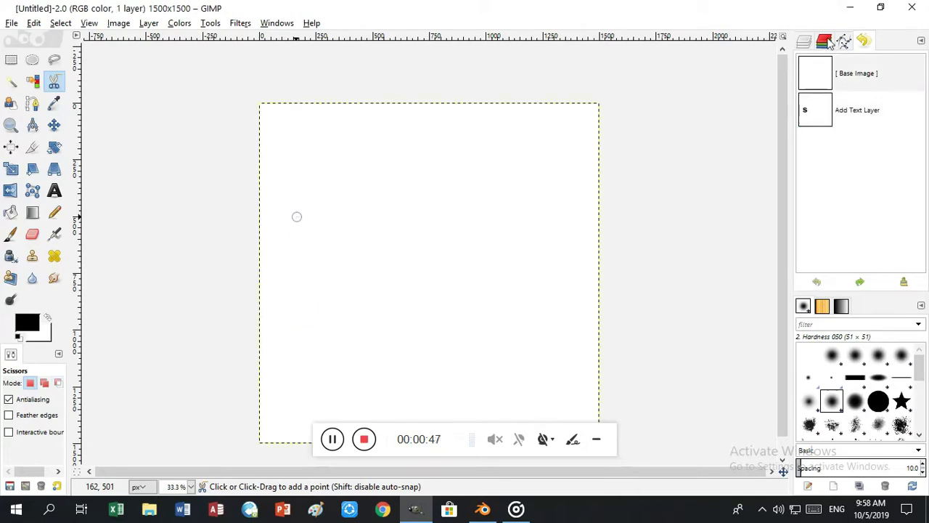
Show the Layers list with only the blank Background layer
click(805, 42)
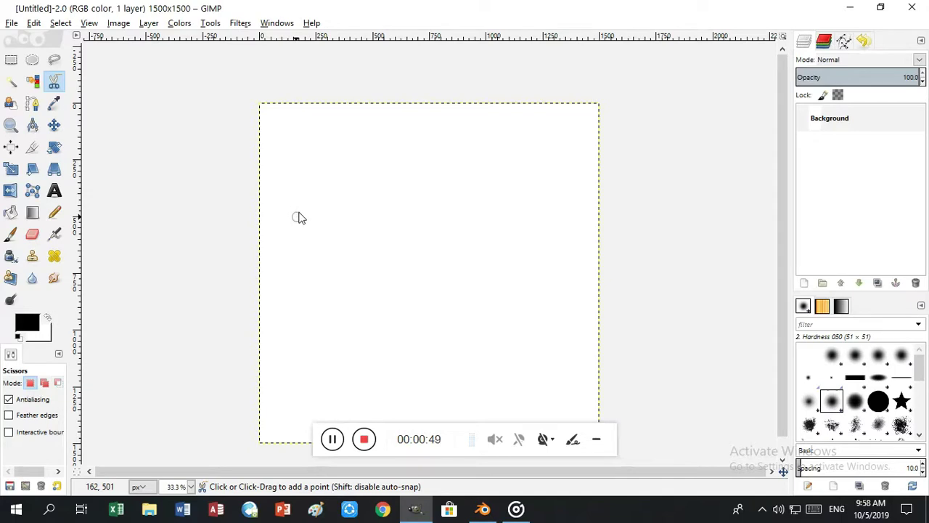
click(290, 238)
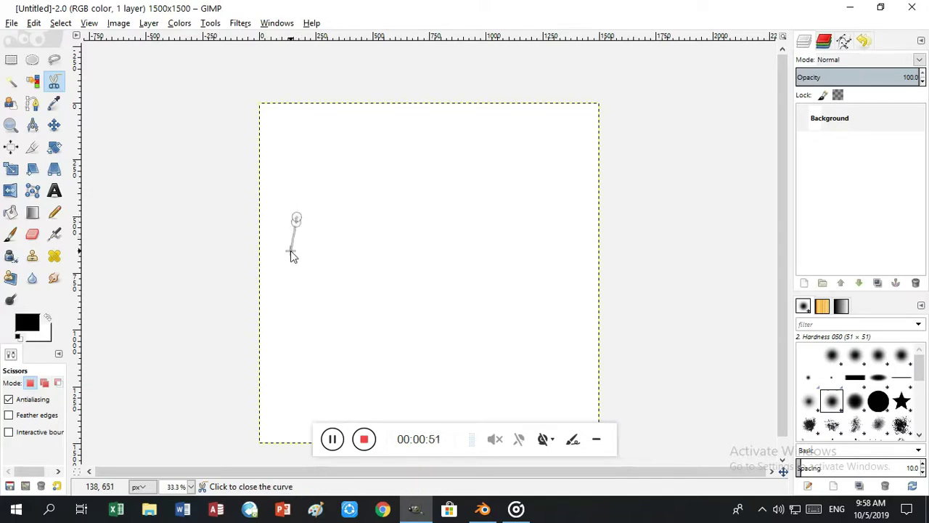
click(295, 254)
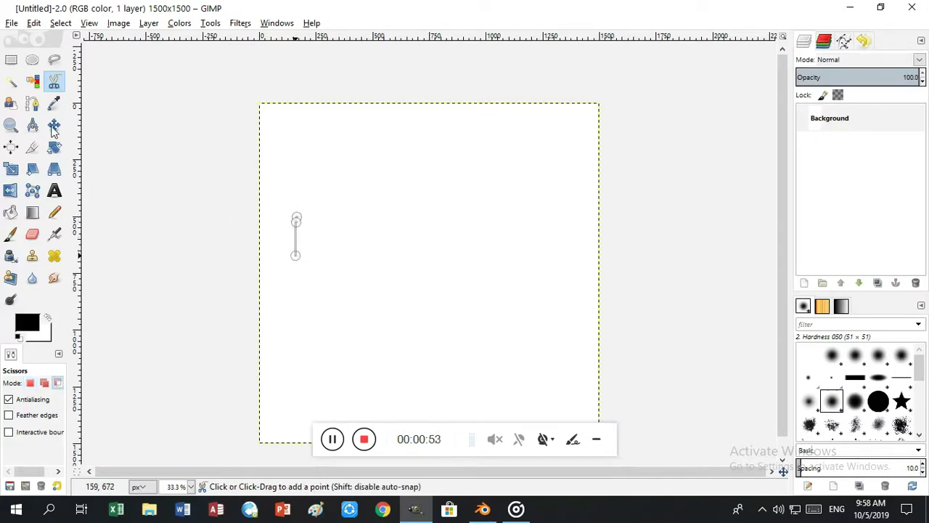
click(55, 191)
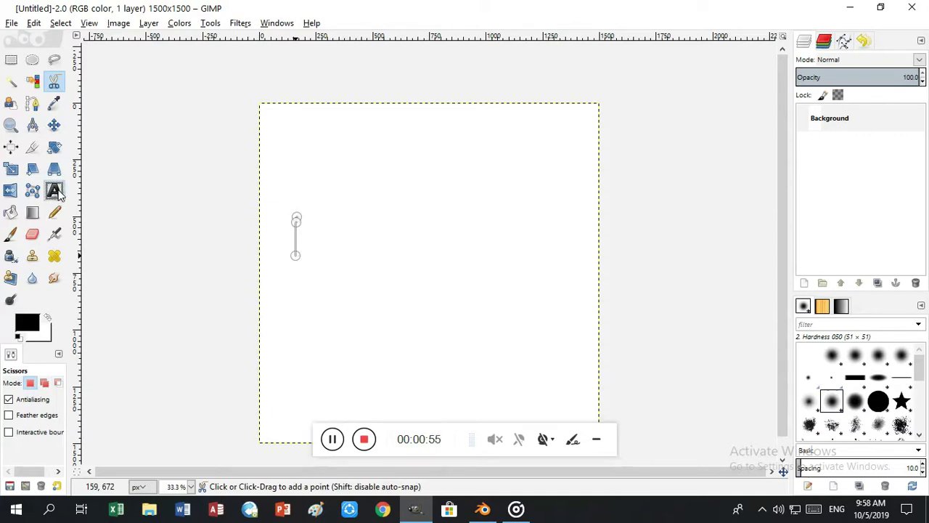
Type the word 'like' on the canvas in bold black text
click(290, 203)
text(l)
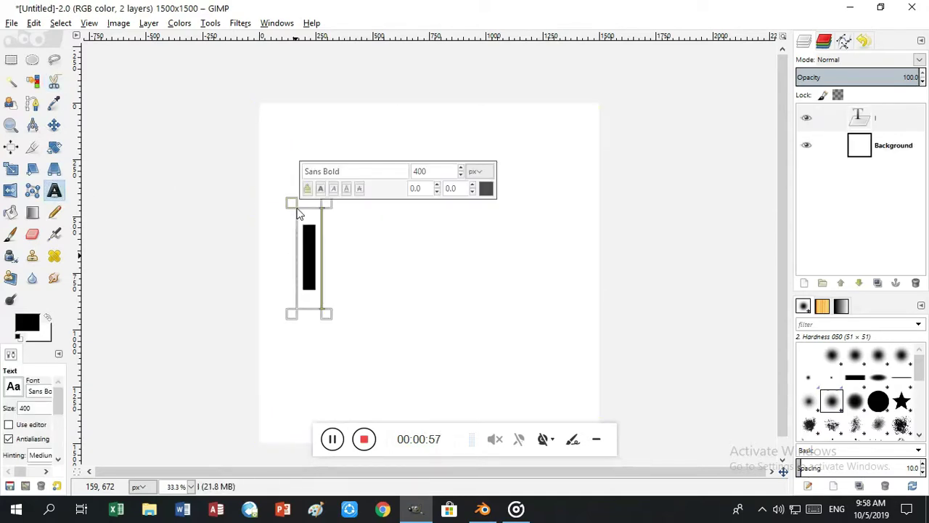
text(ike)
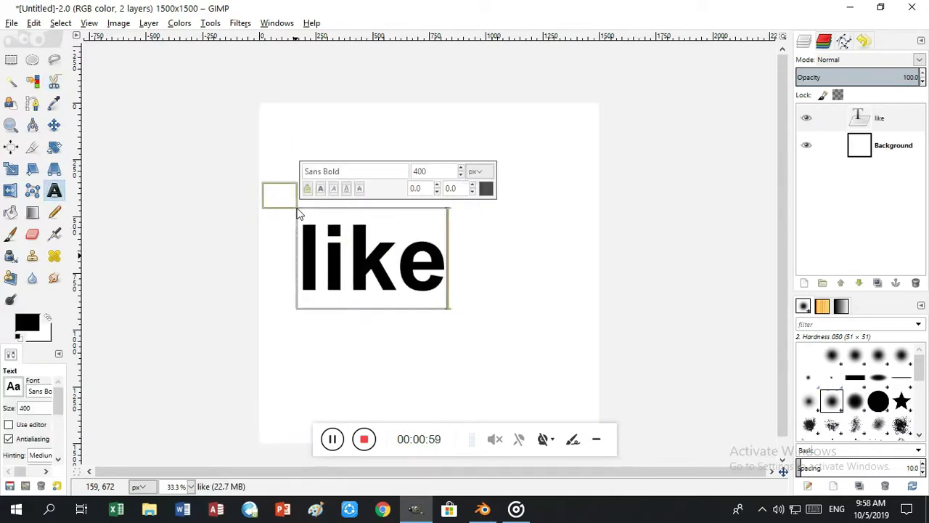
click(343, 280)
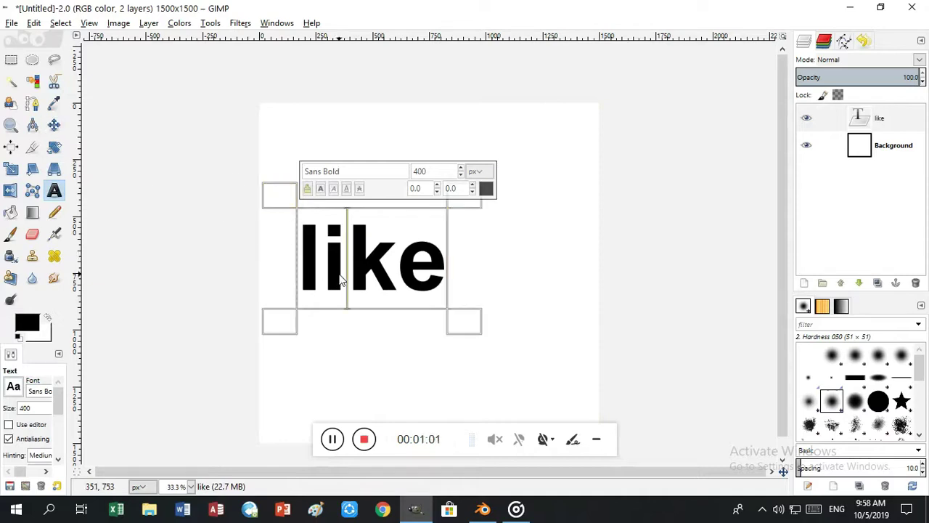
Move the 'like' text layer right toward the canvas centre
click(56, 127)
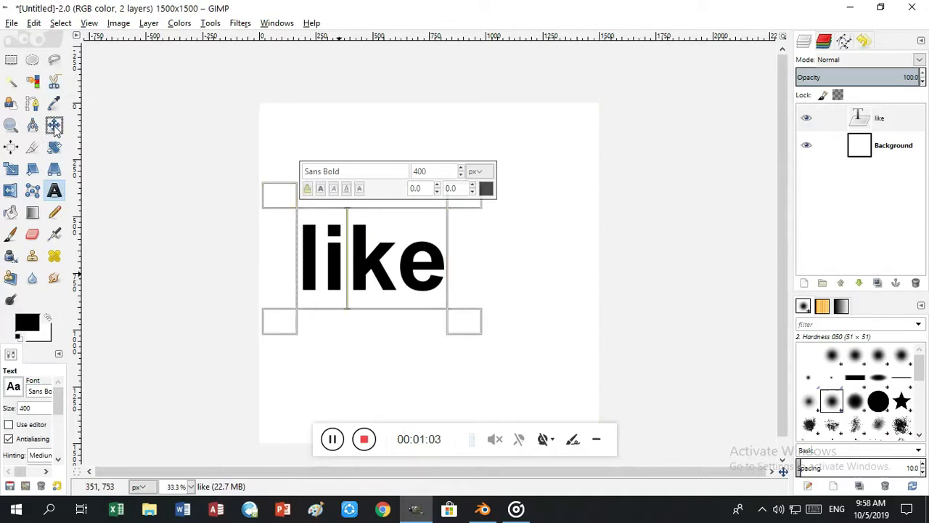
drag(336, 262, 388, 263)
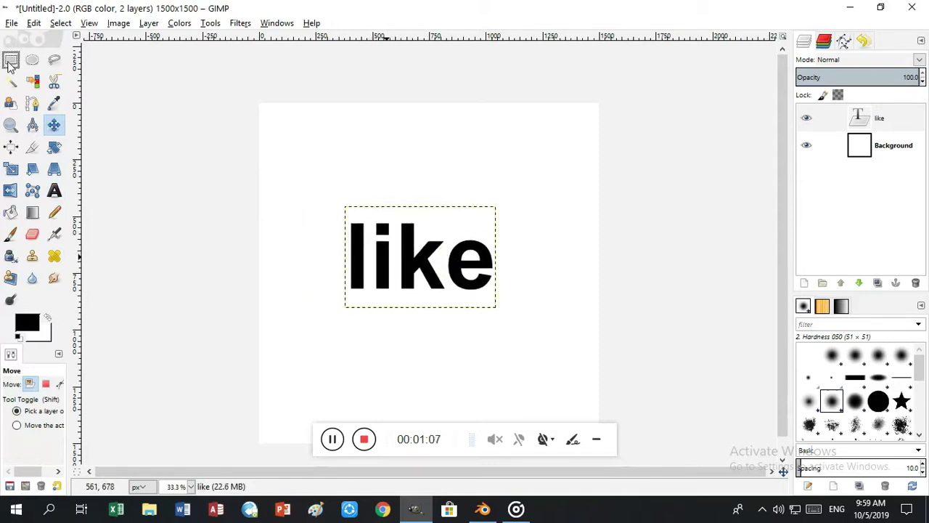
click(116, 24)
click(303, 267)
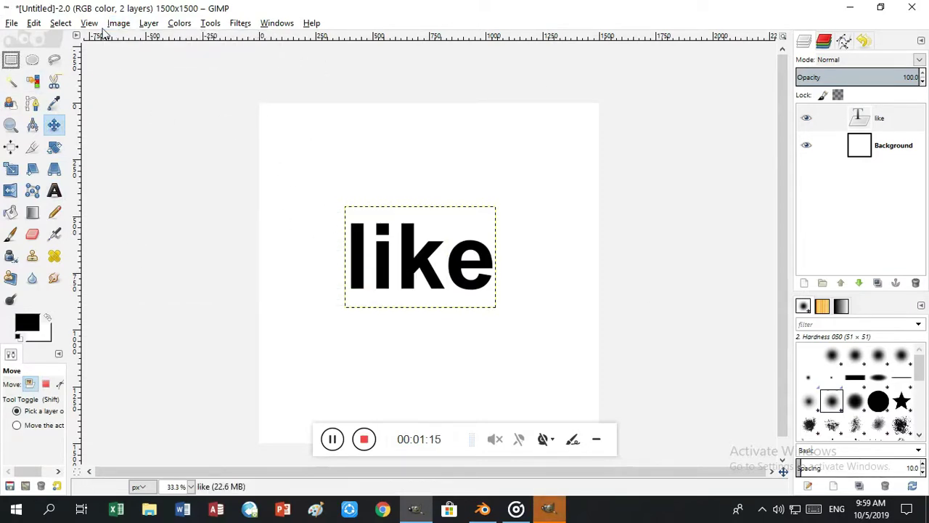
click(120, 23)
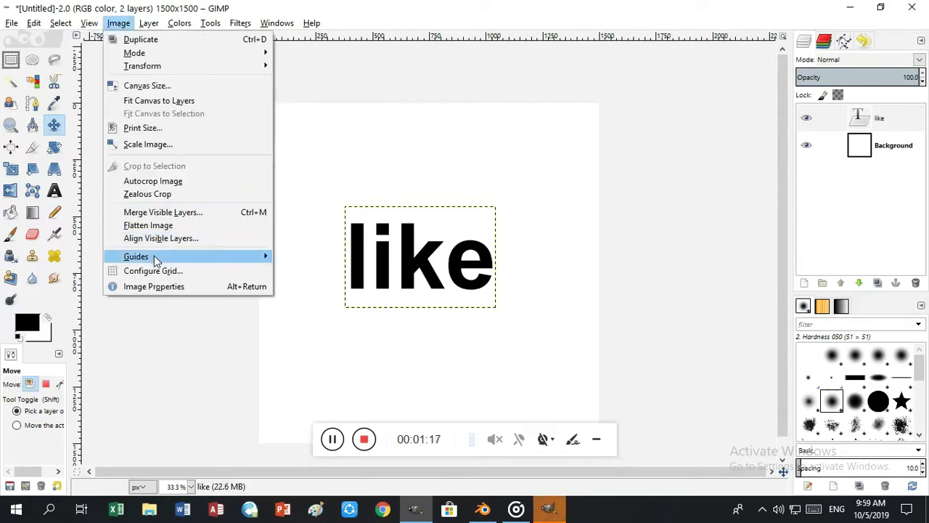
Add 50% vertical and horizontal guides and centre 'like' on their intersection
mouse_move(135, 256)
click(299, 258)
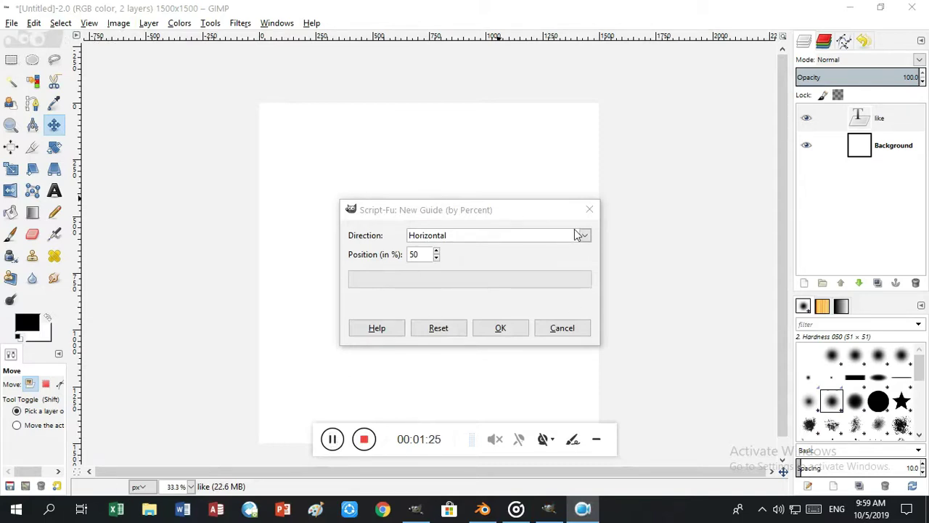
click(574, 234)
click(551, 270)
click(498, 330)
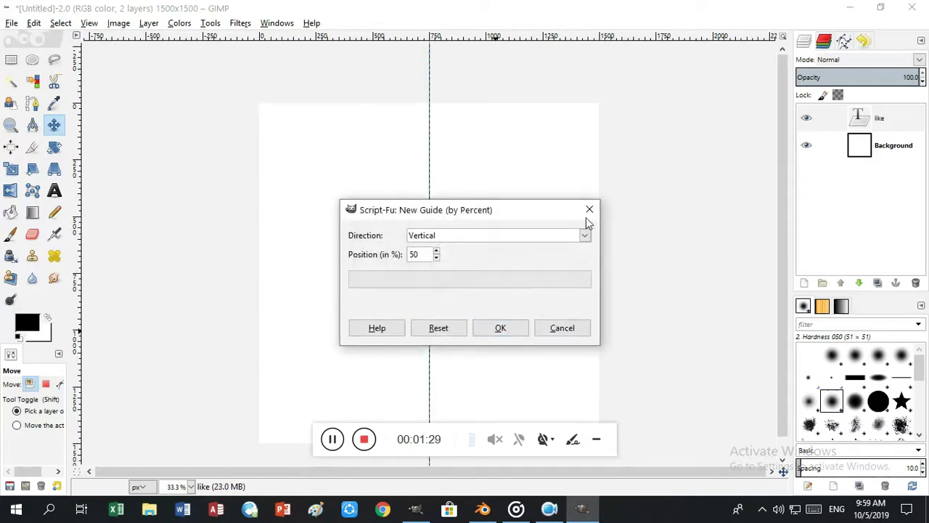
click(583, 236)
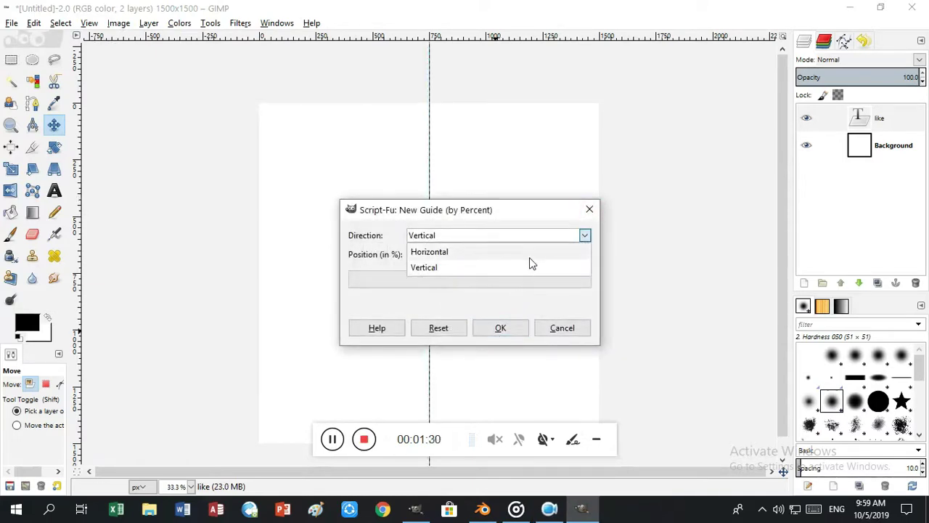
click(480, 253)
click(500, 330)
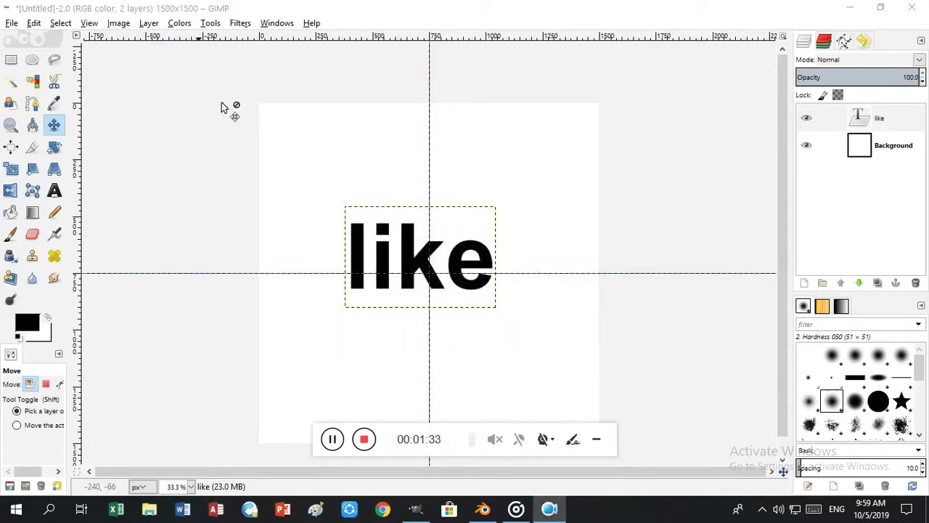
drag(376, 254, 387, 271)
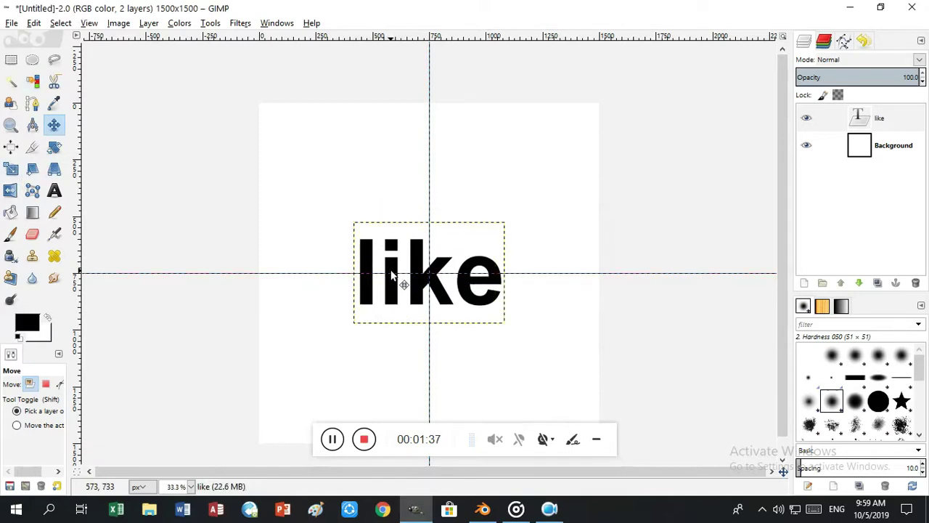
click(11, 60)
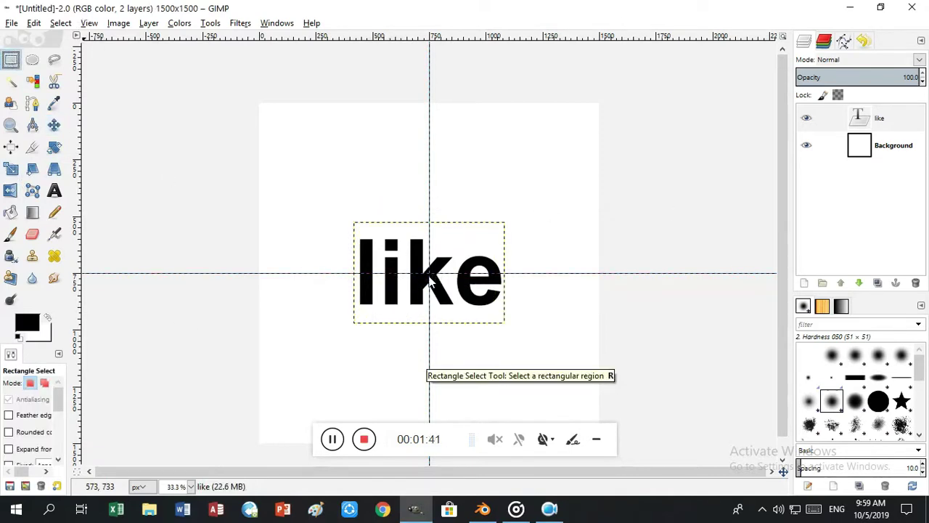
drag(431, 272, 324, 158)
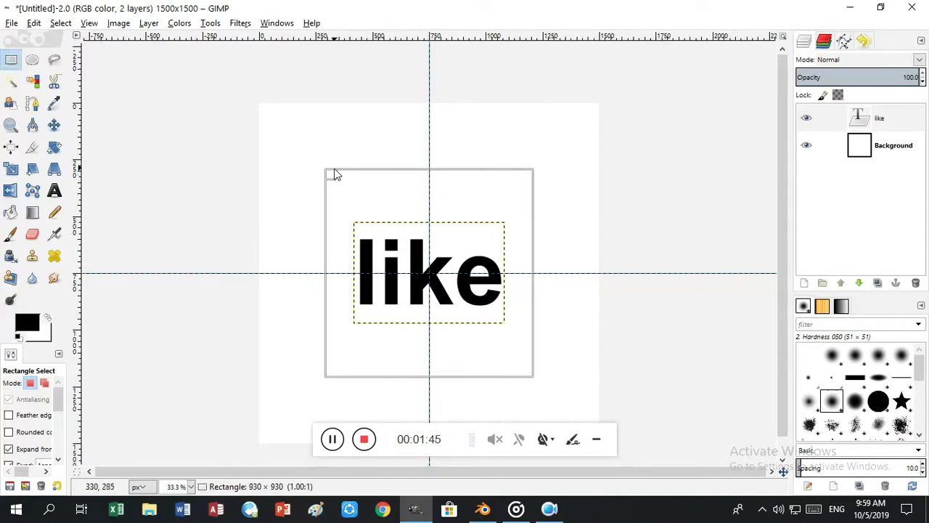
drag(324, 158, 324, 157)
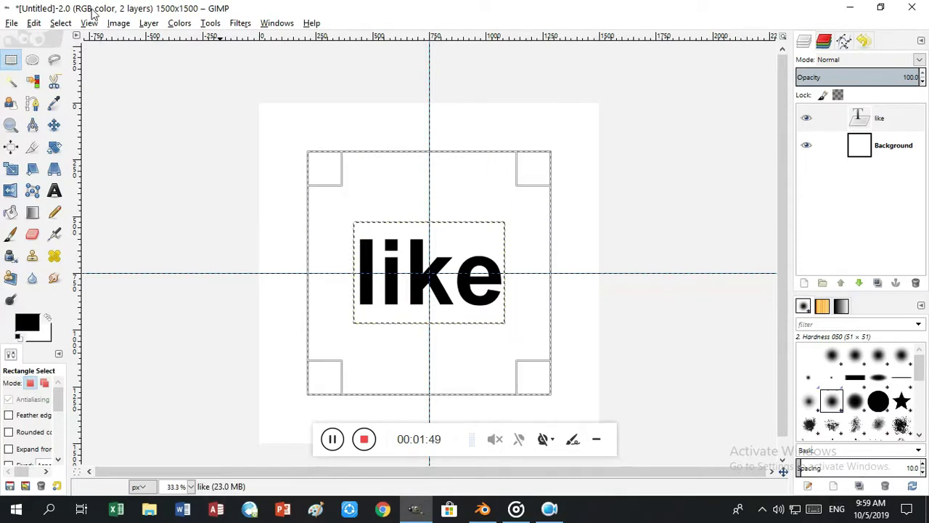
click(34, 23)
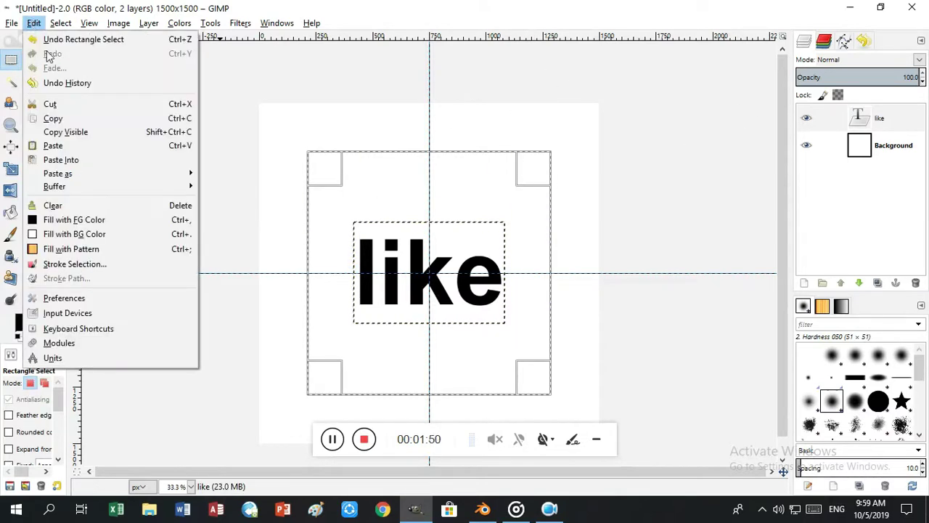
click(68, 267)
click(418, 264)
click(497, 379)
click(498, 378)
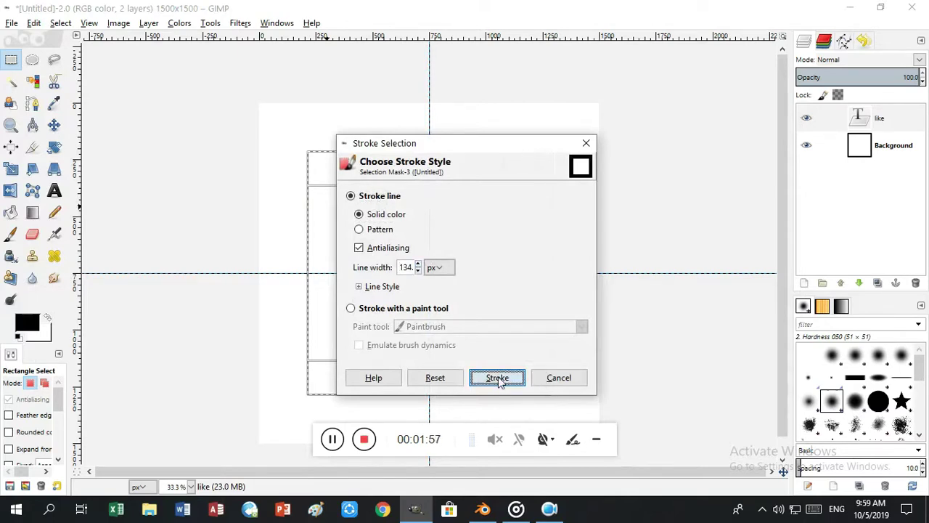
click(864, 40)
click(831, 285)
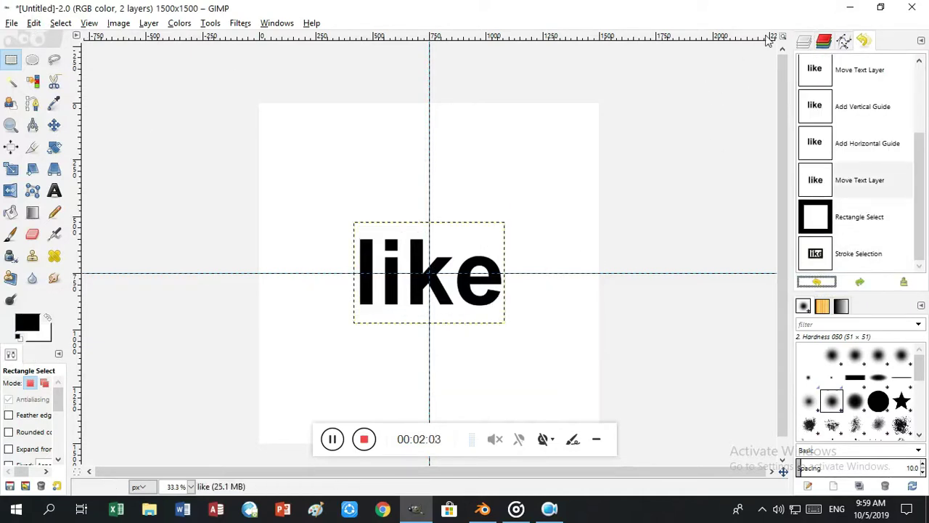
click(803, 42)
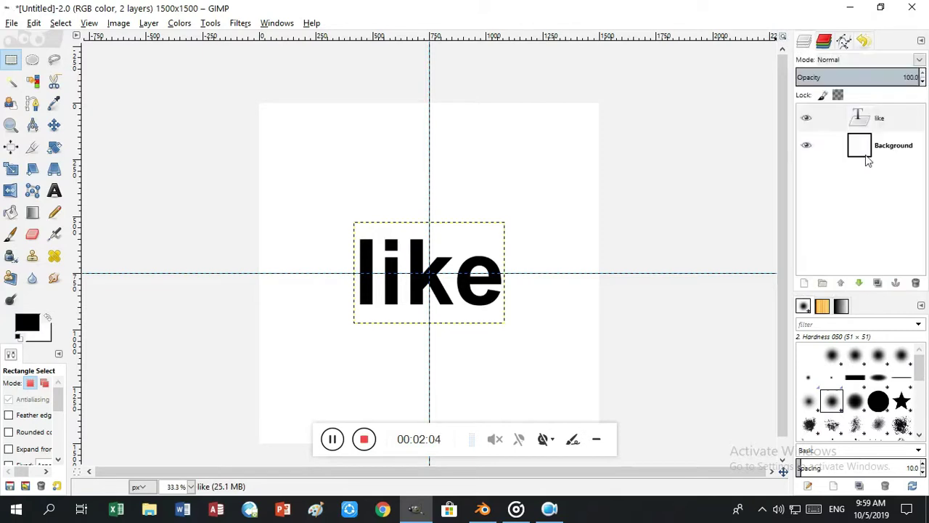
click(804, 284)
Add a transparent layer and draw a centred square selection around 'like'
click(133, 241)
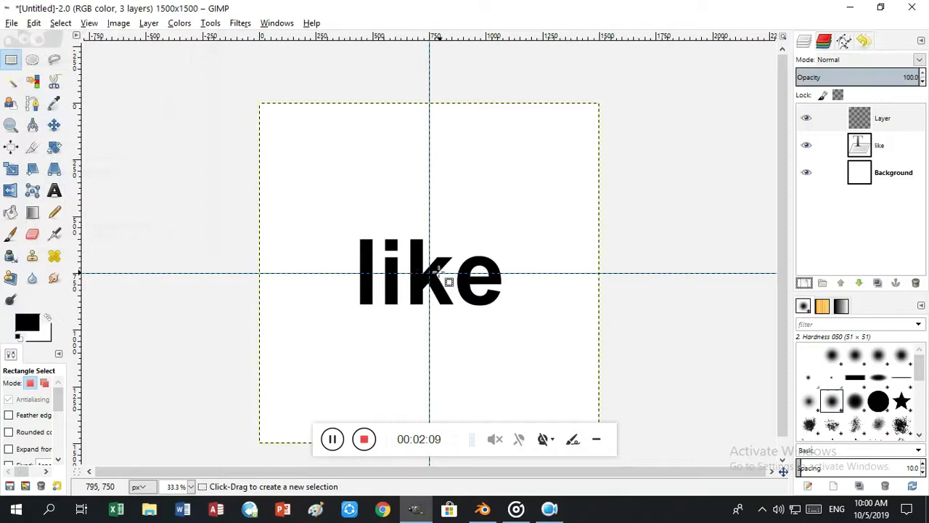
drag(429, 274, 321, 152)
key(ctrl)
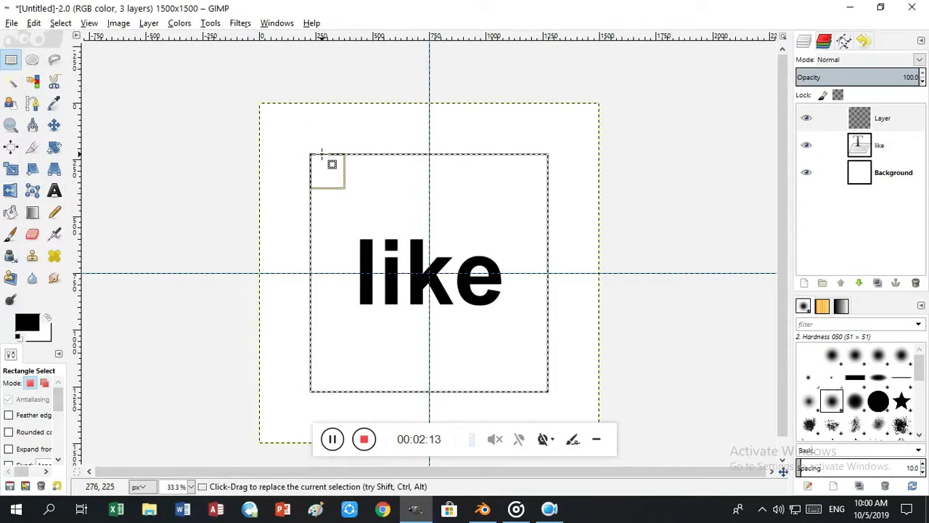
Stroke the selection as a 116 px black border, then deselect
click(34, 22)
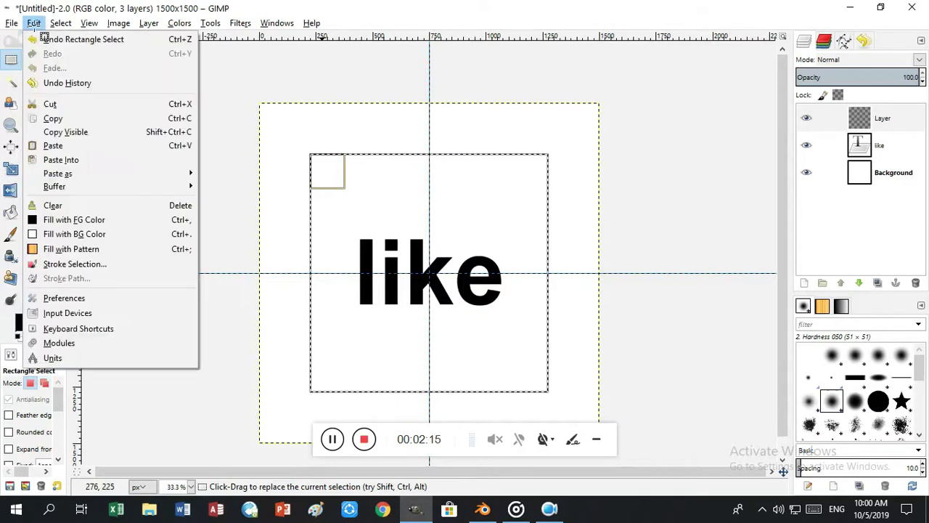
click(73, 264)
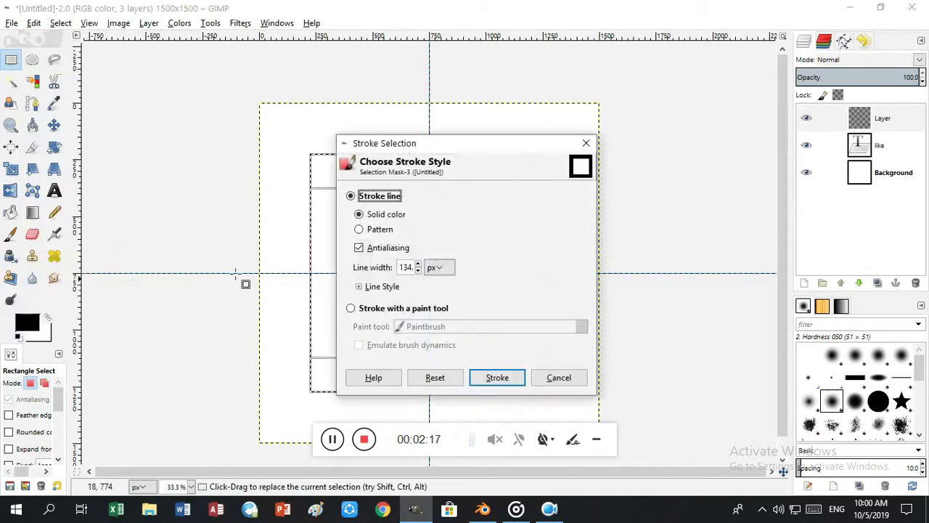
click(497, 375)
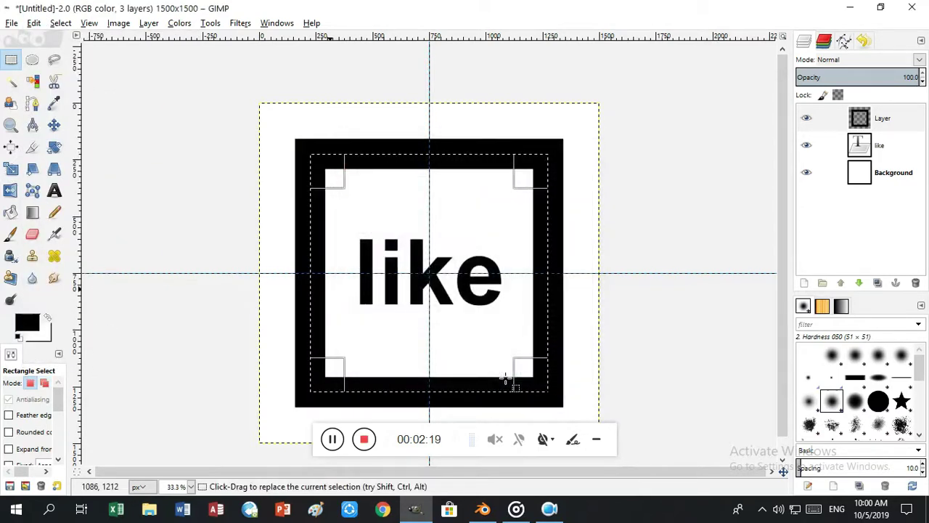
key(ctrl+z)
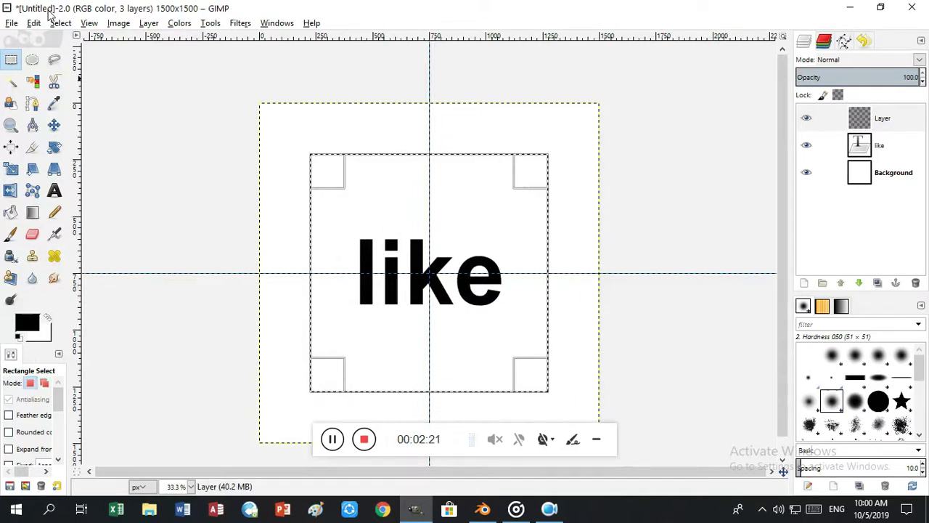
click(34, 24)
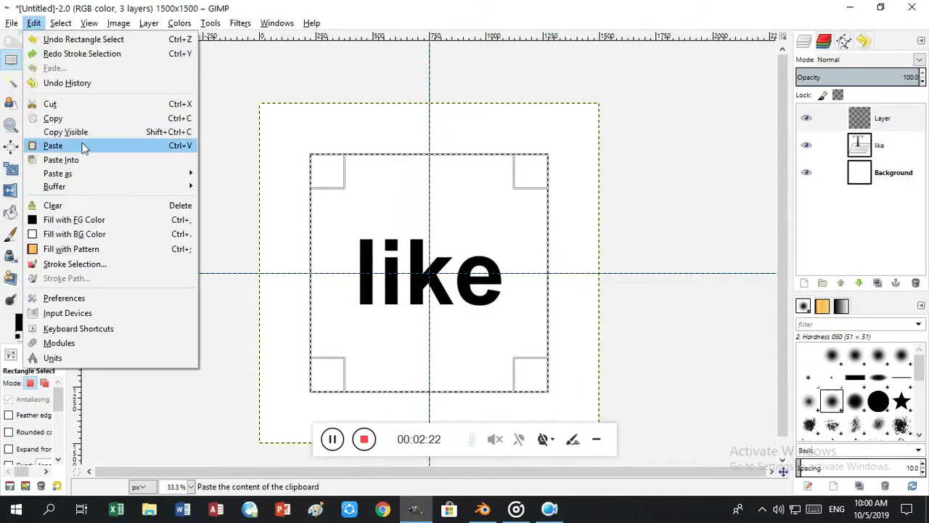
click(76, 268)
click(419, 270)
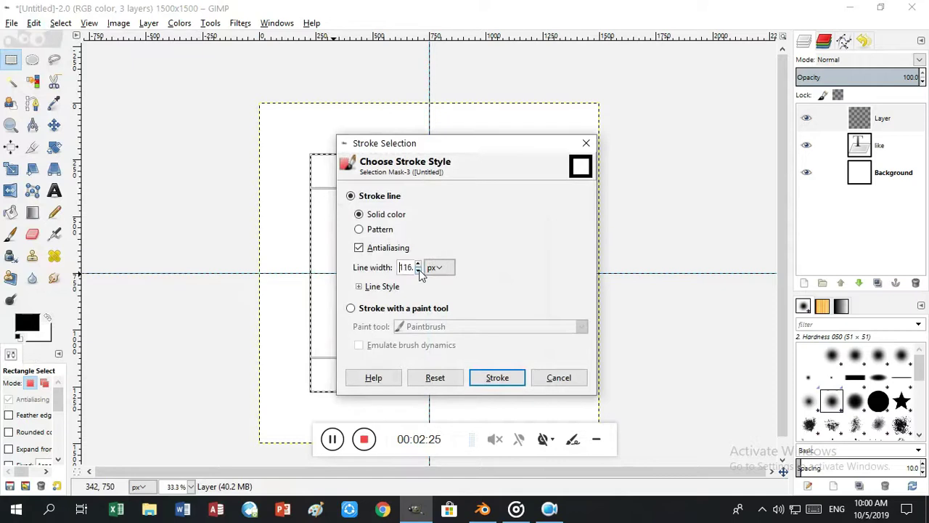
click(497, 379)
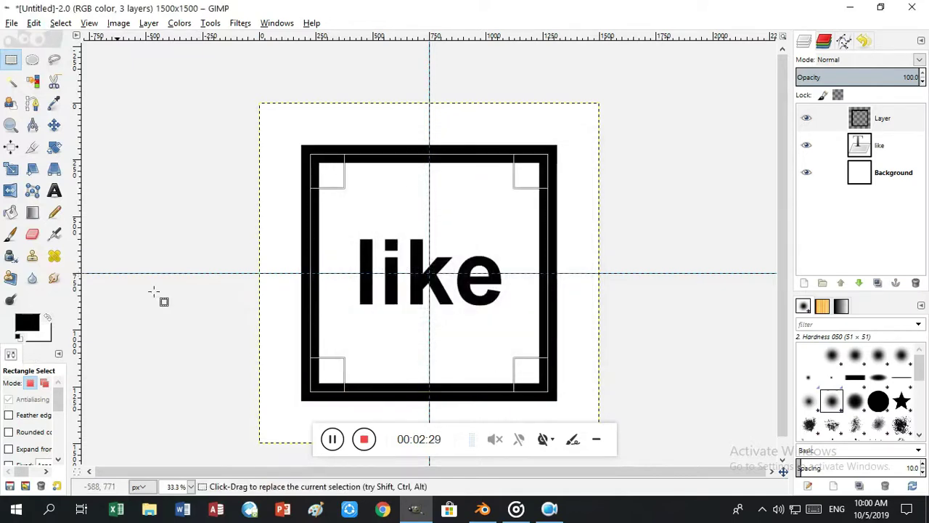
click(61, 23)
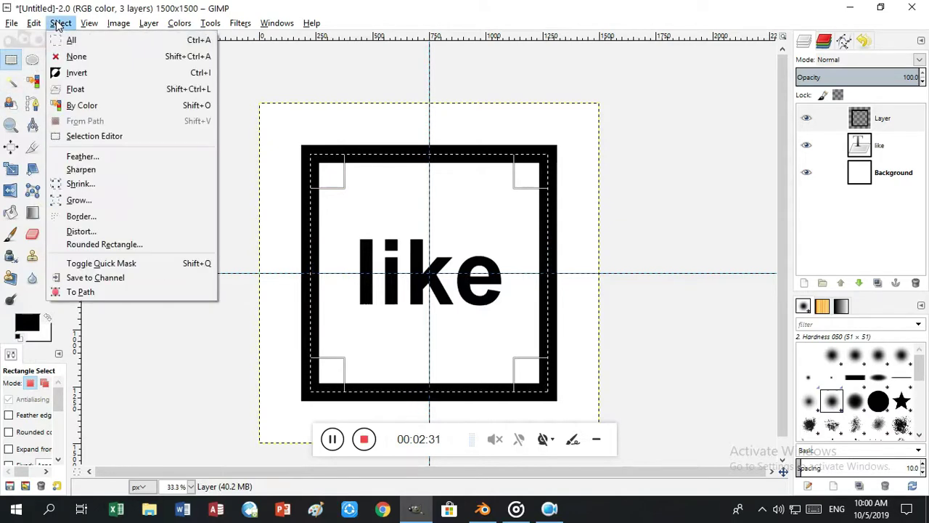
click(80, 56)
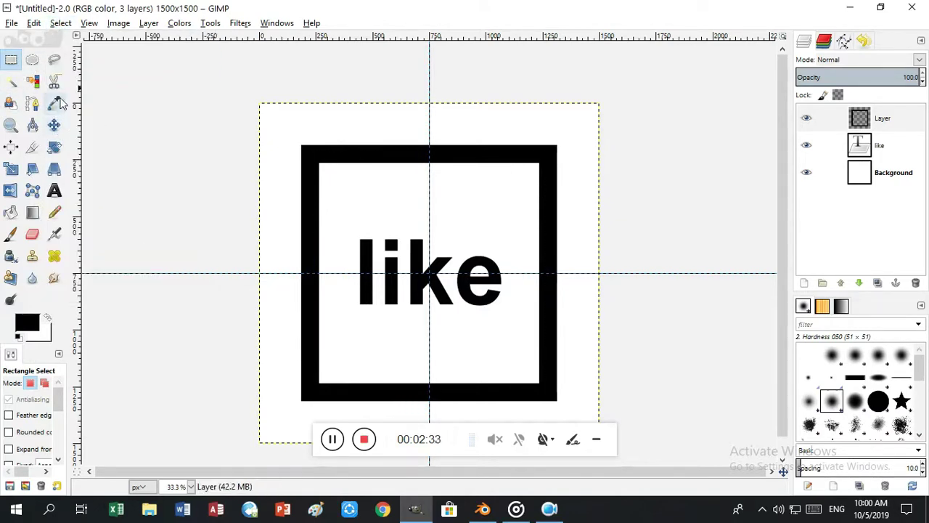
click(55, 148)
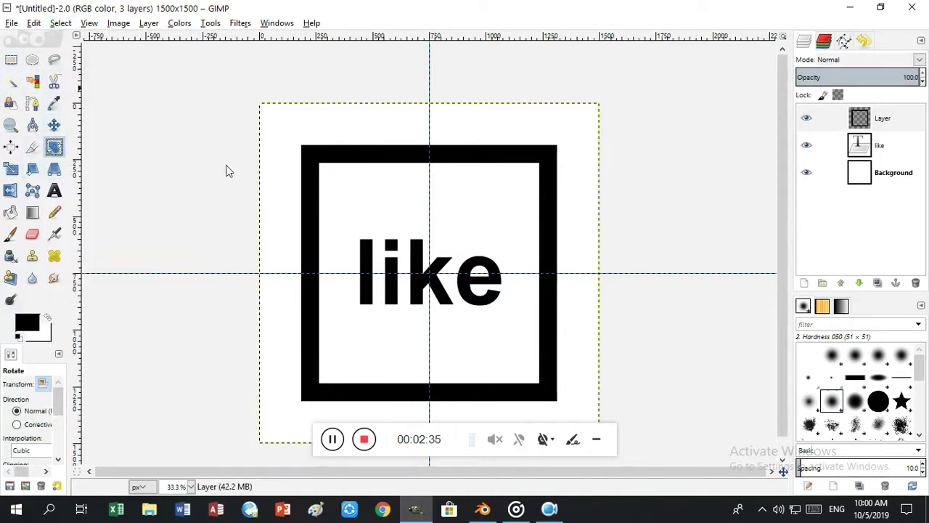
Rotate the square frame about -45° into a diamond
mouse_move(278, 155)
mouse_down()
mouse_move(264, 166)
mouse_move(223, 272)
mouse_up()
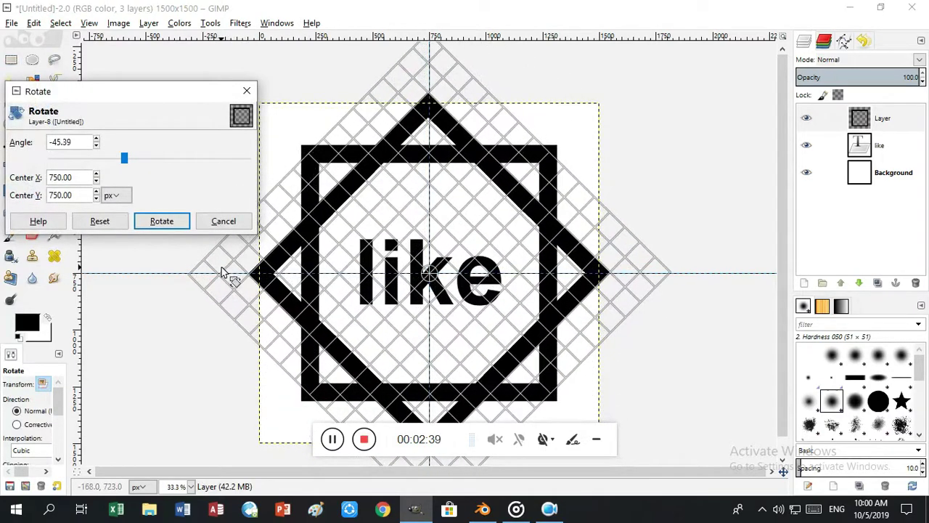
drag(223, 272, 214, 270)
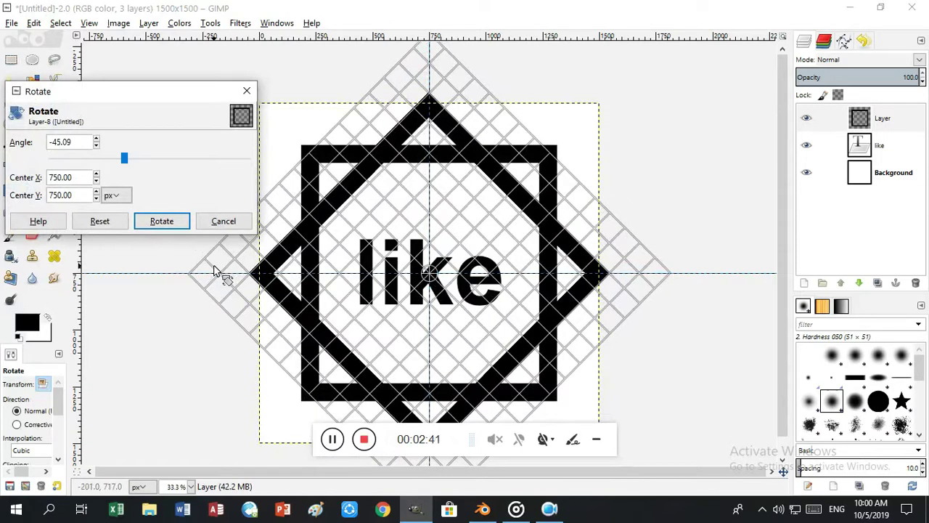
click(164, 223)
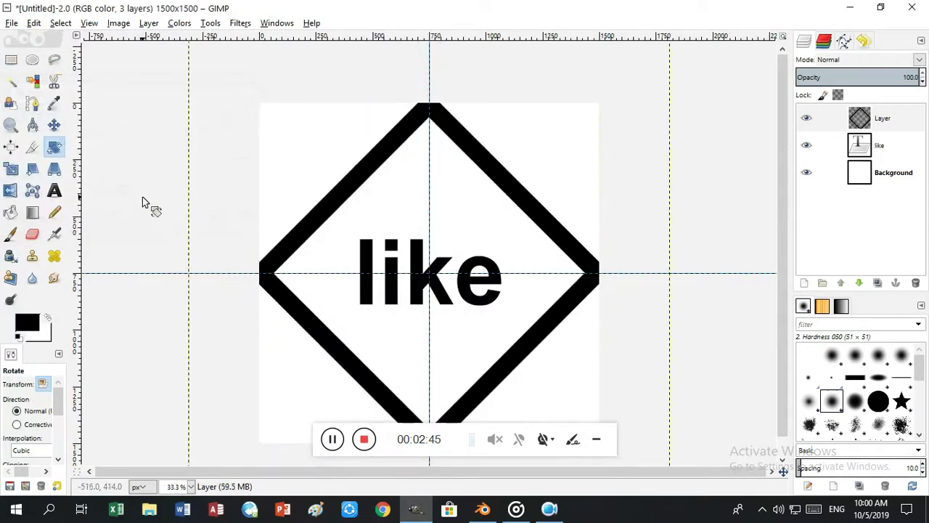
Scale the diamond frame down from all sides so it fits inside the canvas
click(11, 168)
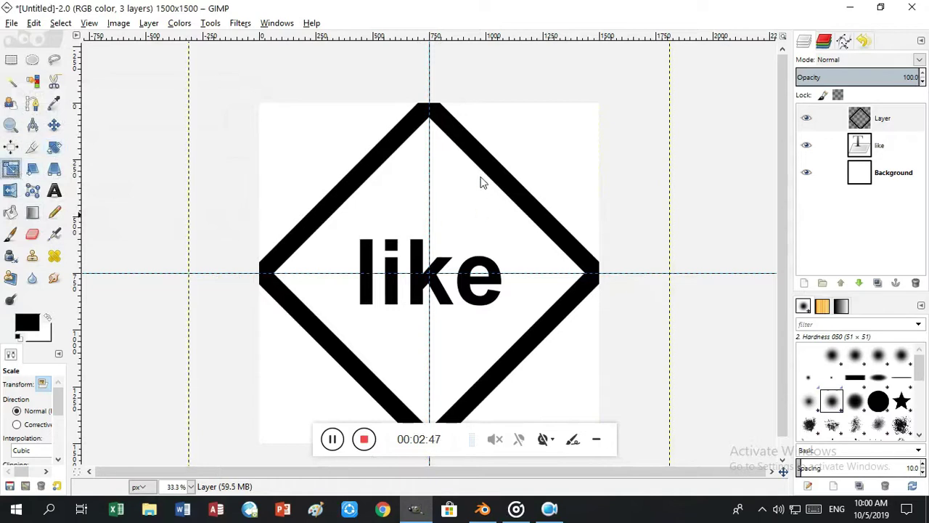
click(470, 133)
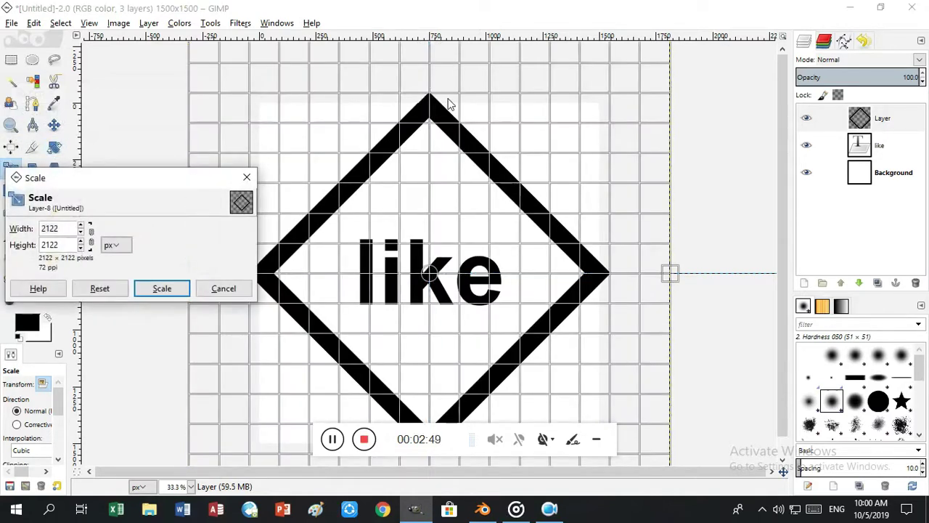
mouse_move(428, 53)
mouse_down()
mouse_move(436, 51)
mouse_move(432, 88)
mouse_move(431, 77)
mouse_up()
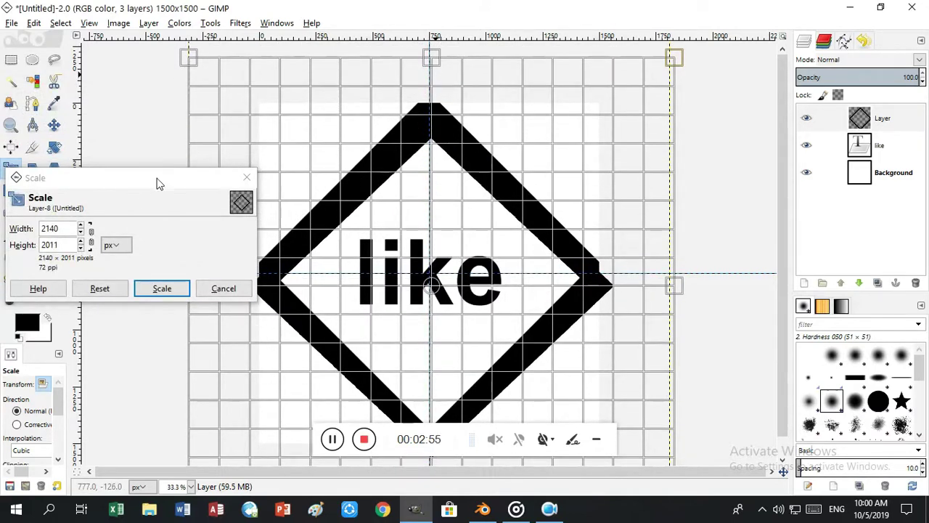
drag(158, 182, 1, 377)
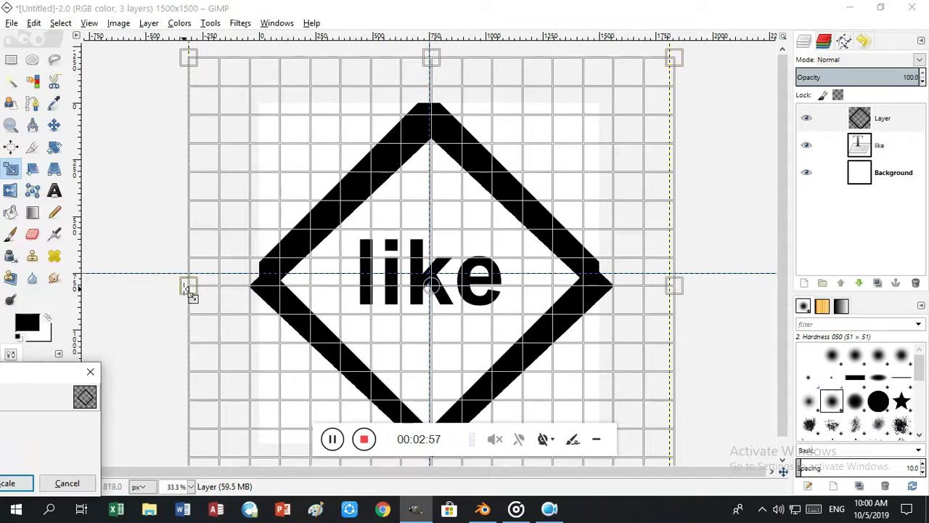
drag(187, 289, 212, 290)
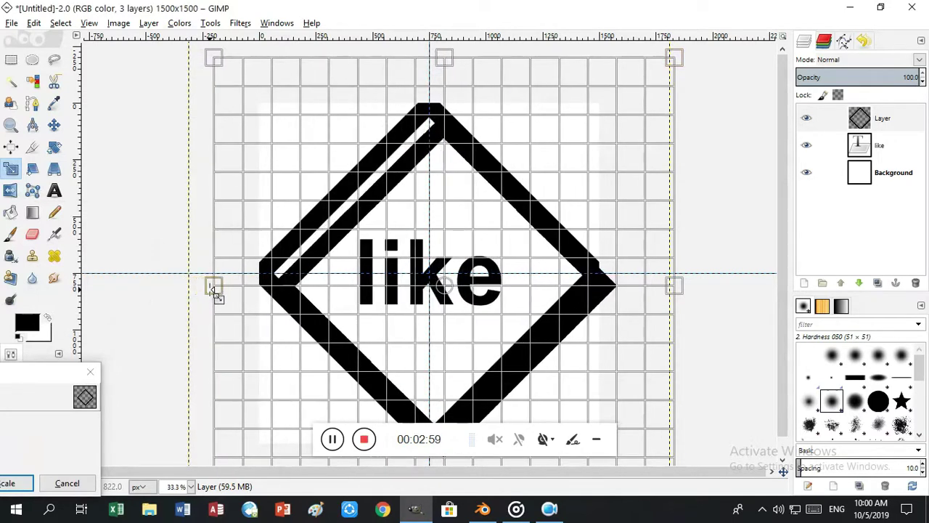
drag(674, 287, 637, 289)
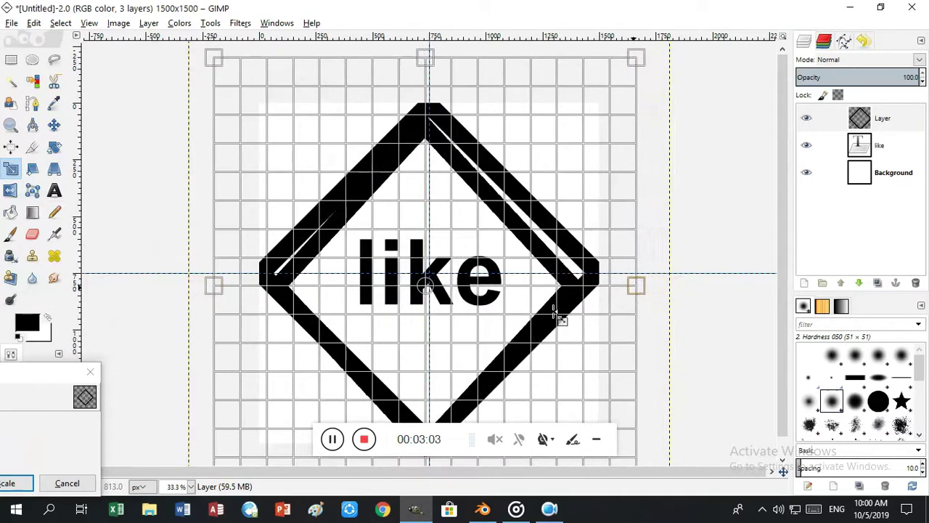
scroll(534, 290, down, 1)
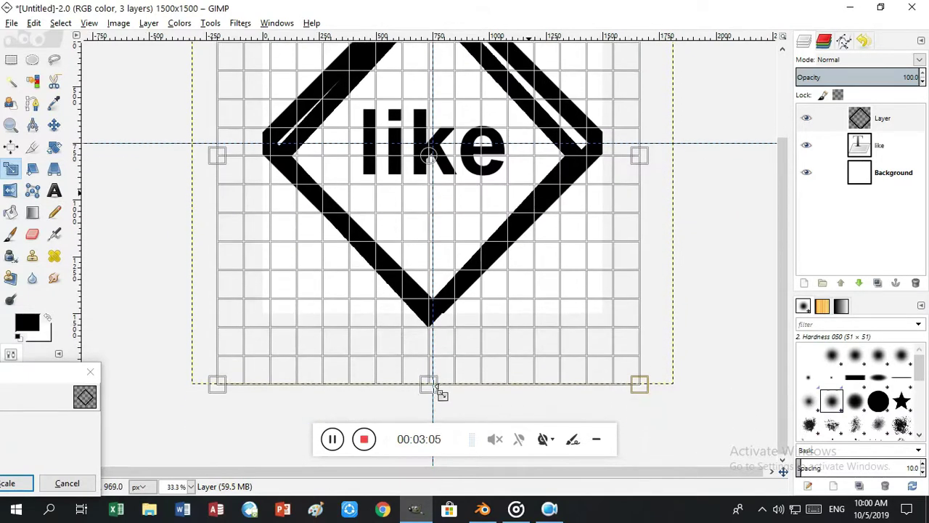
drag(429, 386, 428, 359)
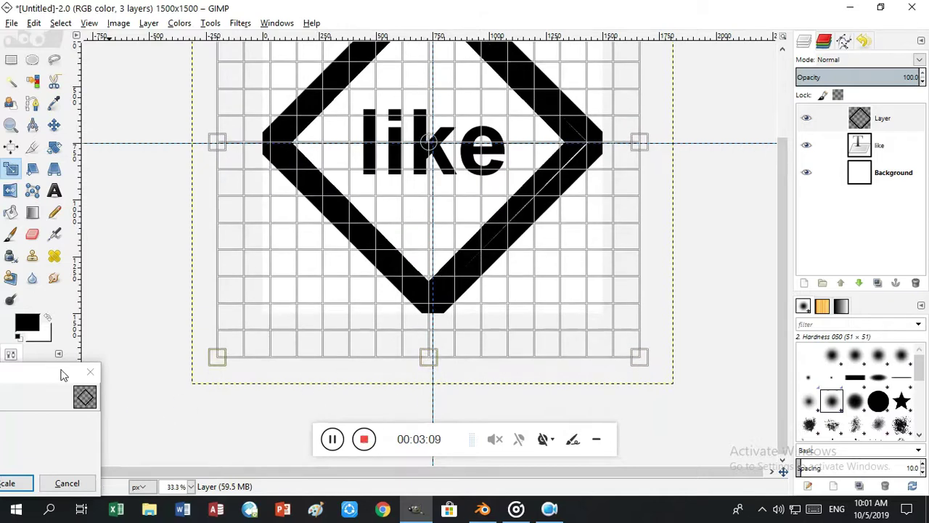
click(10, 483)
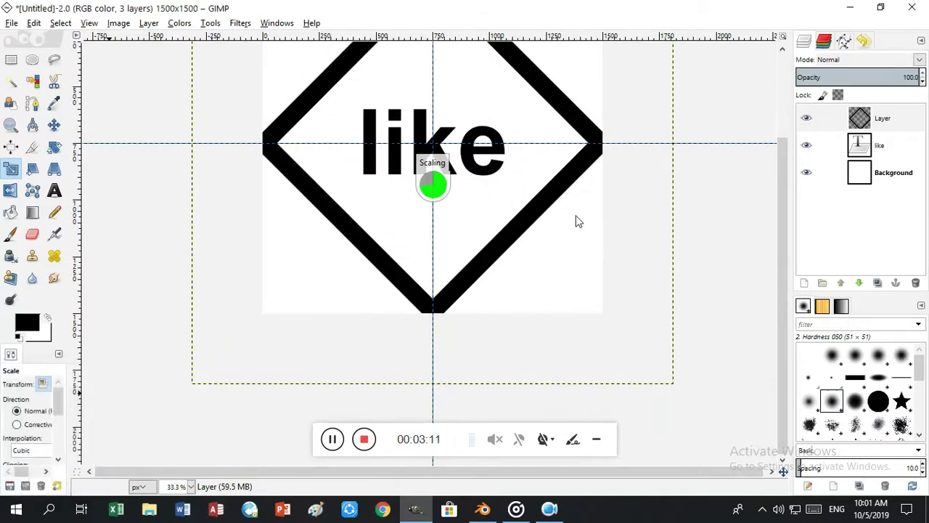
drag(575, 221, 532, 341)
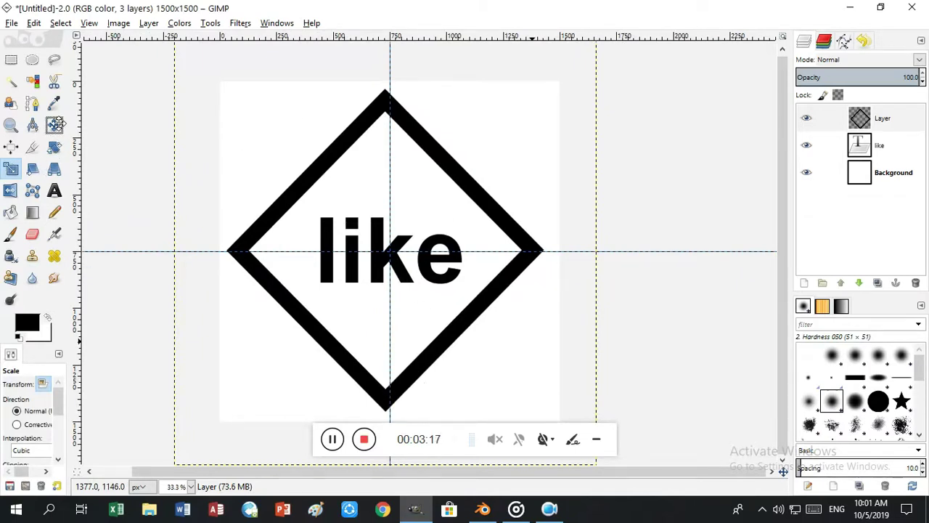
Nudge the diamond frame slightly right to centre it around 'like'
click(55, 124)
click(419, 140)
drag(419, 141, 434, 139)
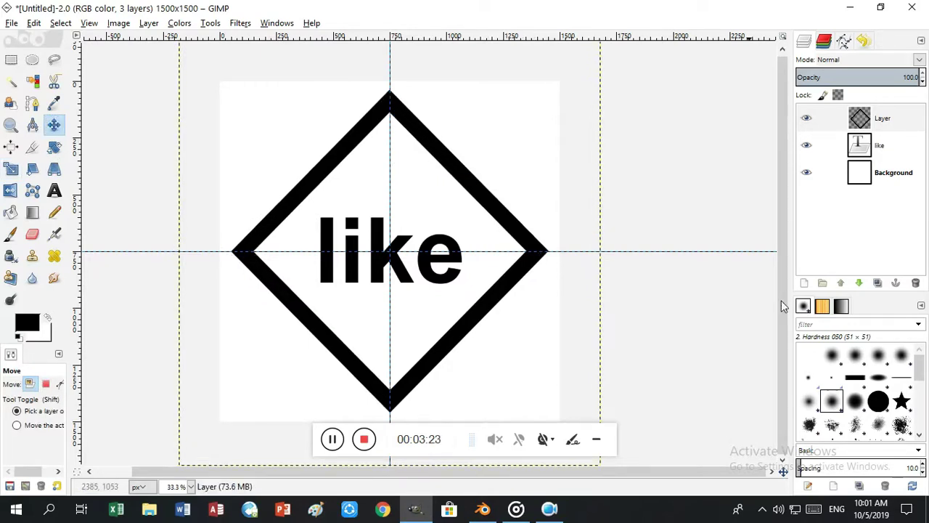
scroll(486, 278, down, 2)
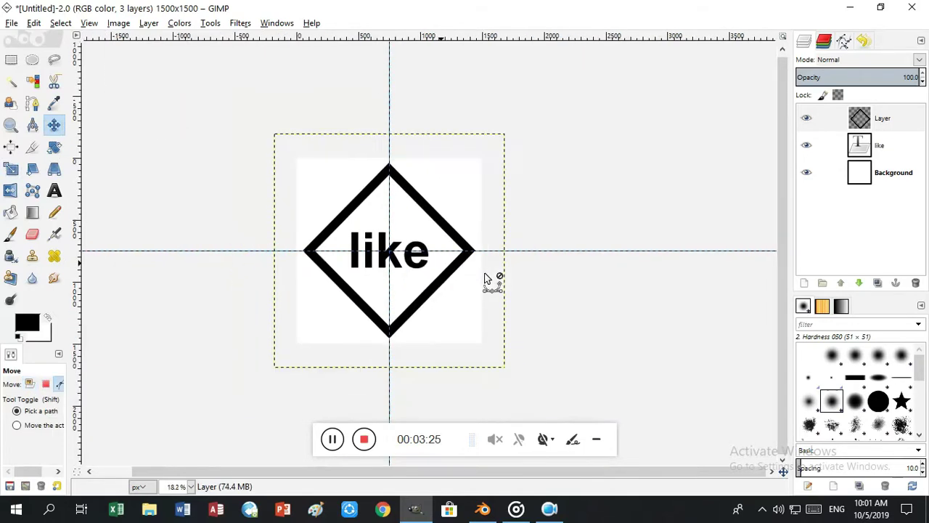
click(851, 7)
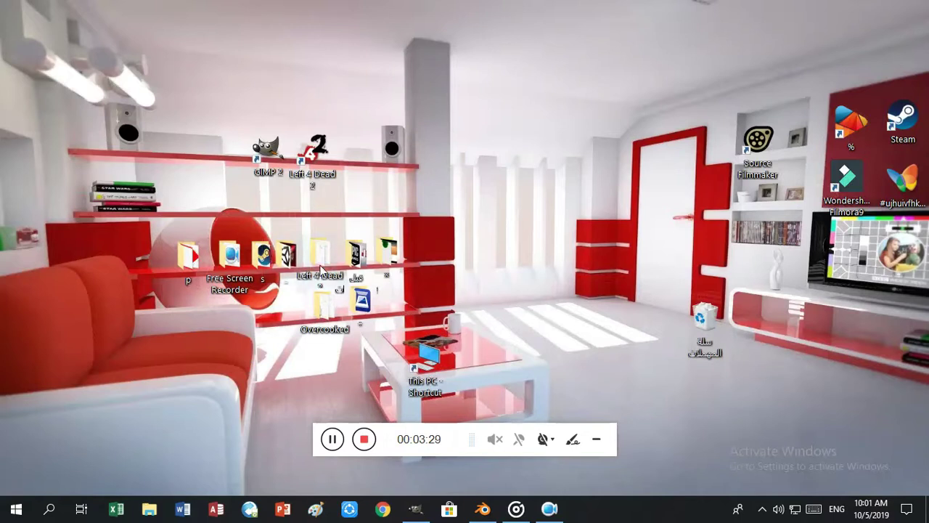
Open the desktop's first subfolder and drag the blue triangle picture into GIMP
click(357, 261)
double_click(357, 261)
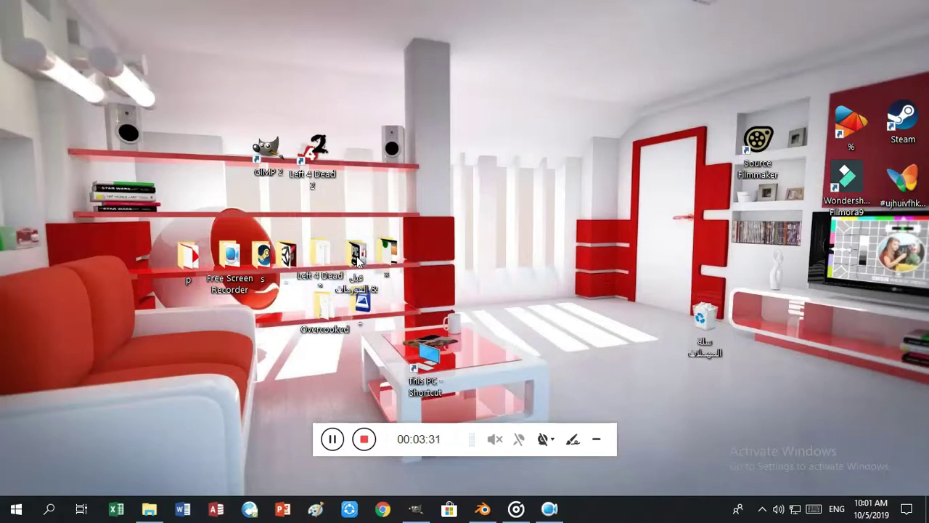
click(331, 263)
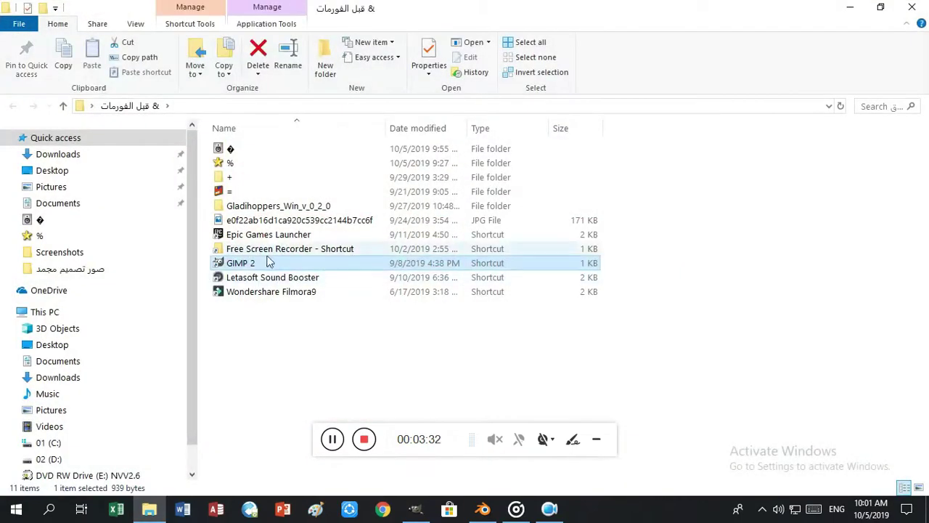
double_click(242, 151)
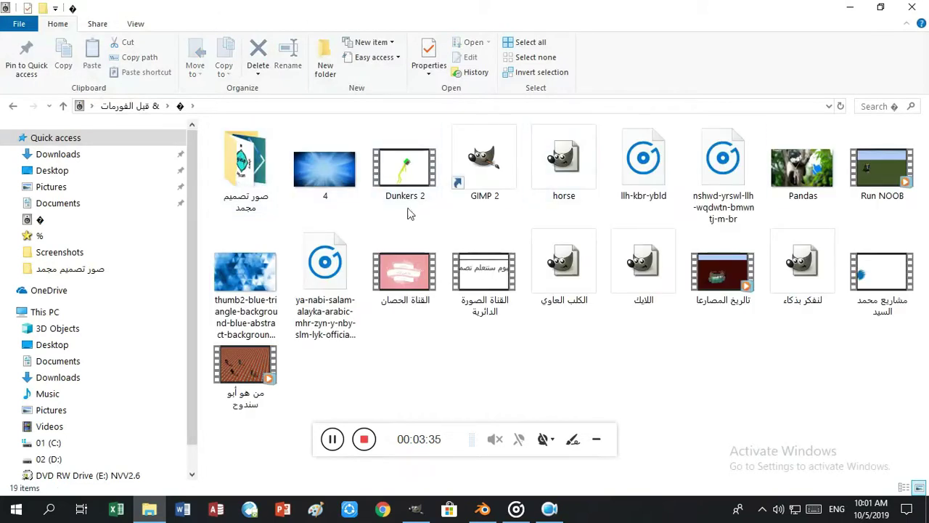
mouse_move(257, 283)
mouse_down()
mouse_move(415, 506)
mouse_move(387, 254)
mouse_up()
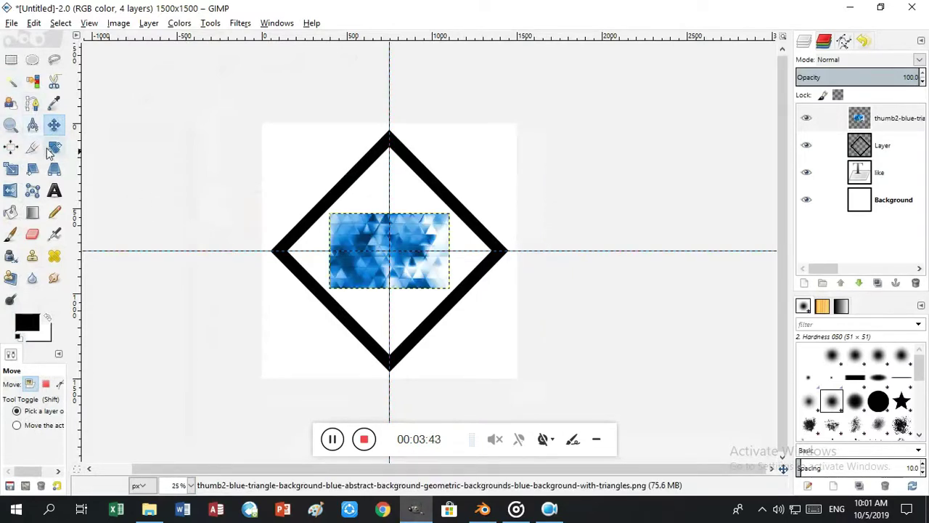
Enlarge the blue triangle picture to about 1510×1516 to cover the canvas
click(11, 169)
click(399, 218)
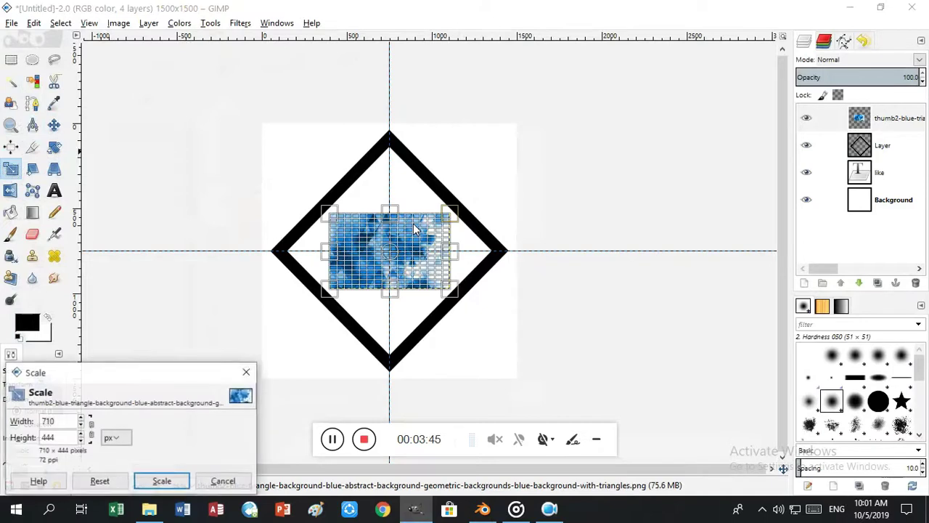
drag(333, 222, 267, 128)
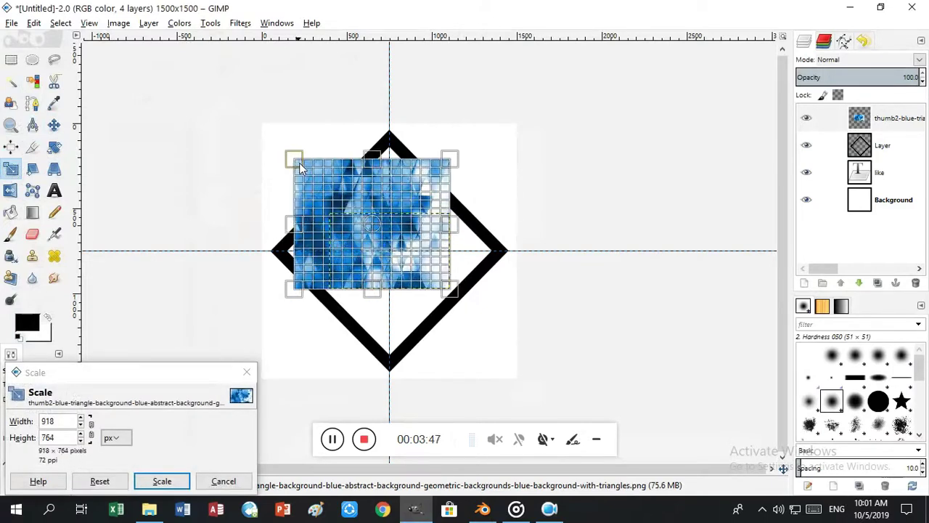
drag(455, 296, 518, 384)
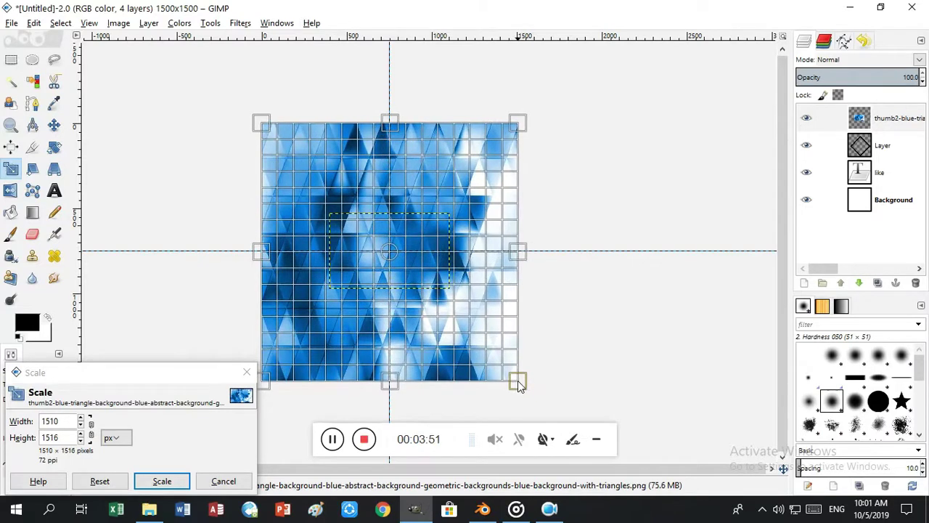
click(165, 481)
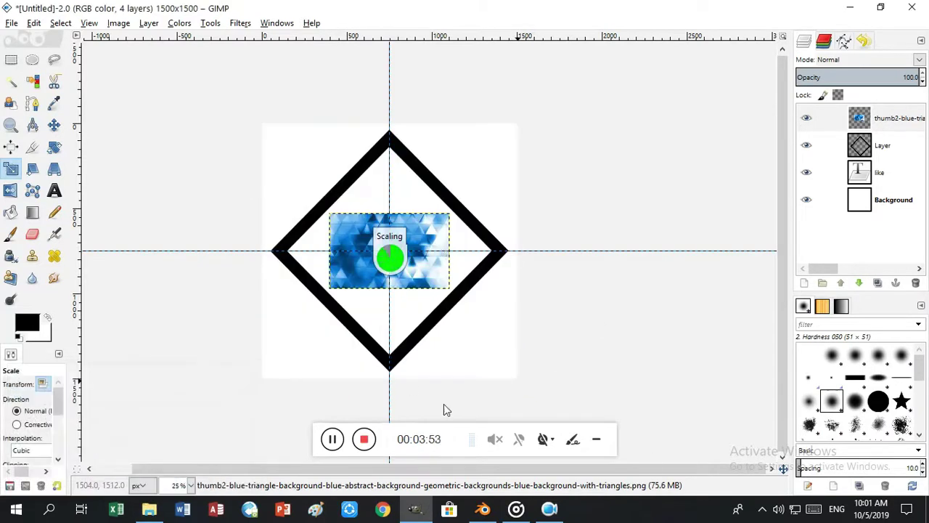
Load the diamond frame's shape as a selection and select the blue picture layer
click(846, 143)
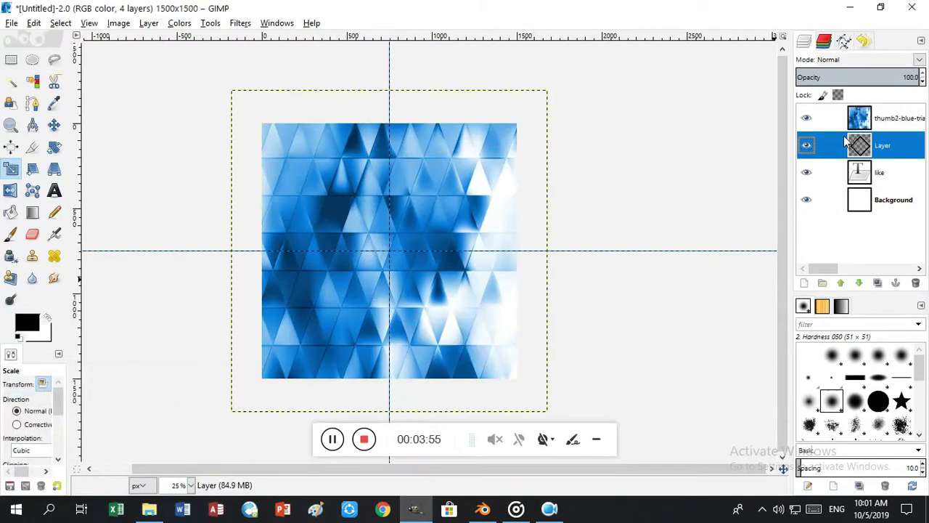
right_click(845, 142)
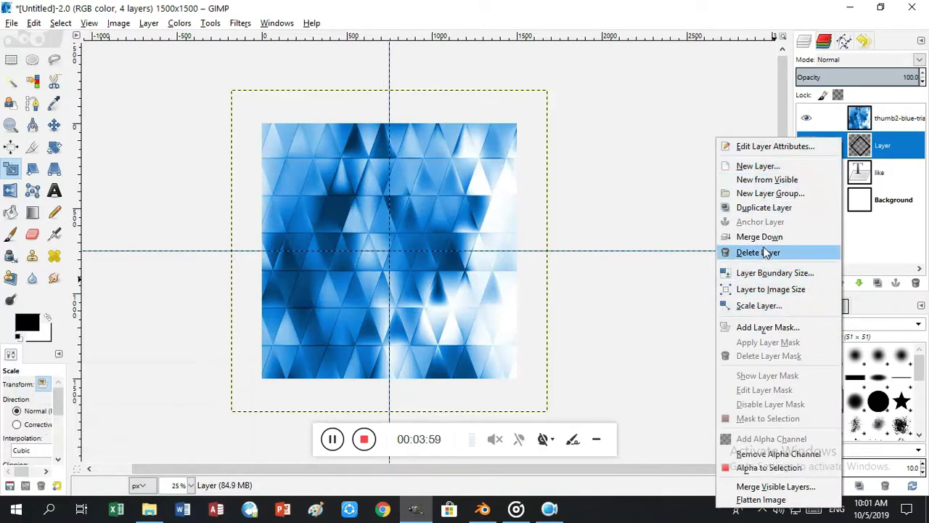
click(758, 468)
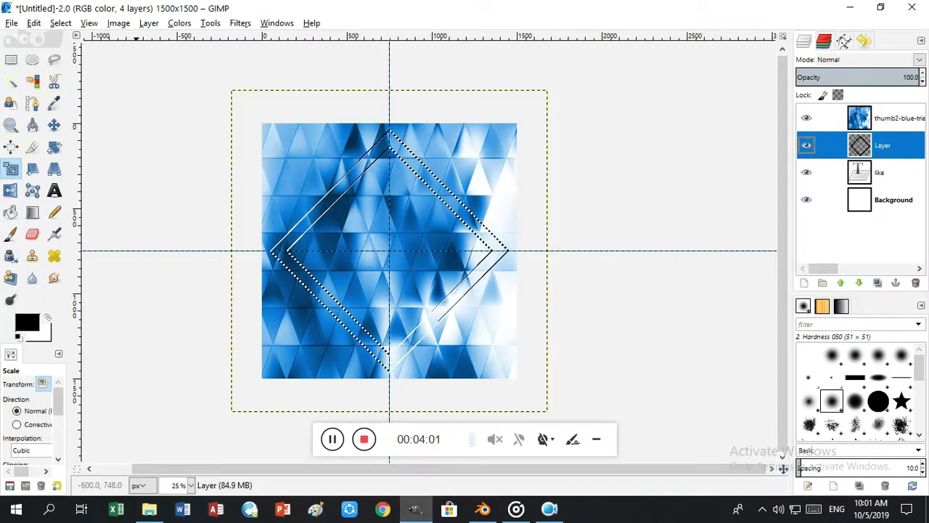
click(33, 23)
click(856, 117)
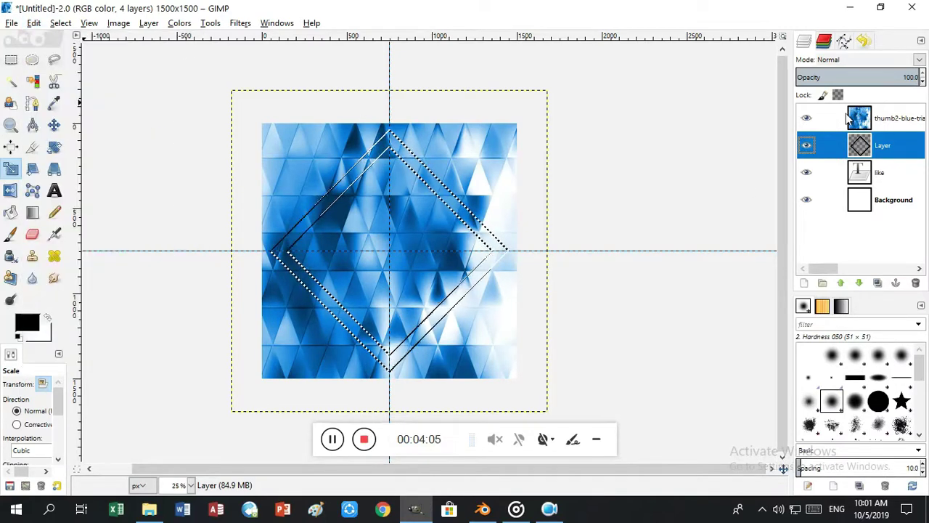
double_click(857, 116)
click(210, 28)
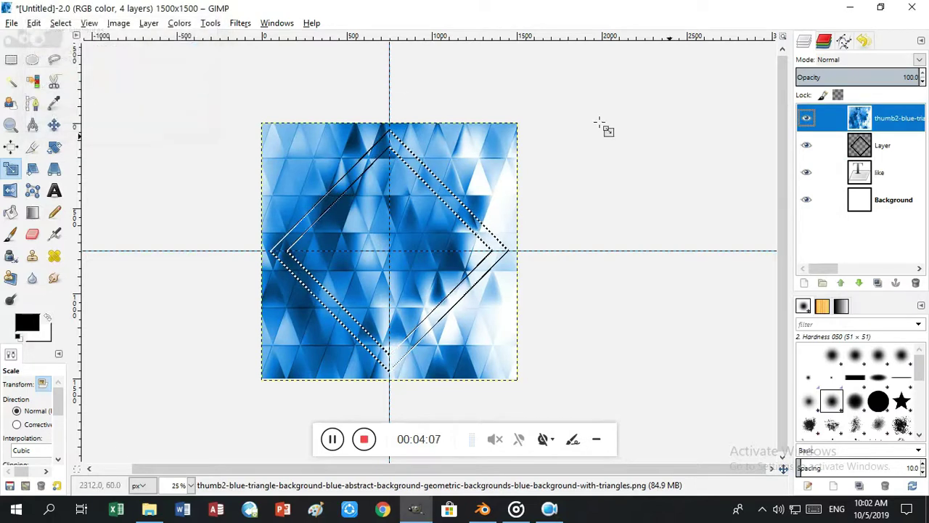
Cut the diamond-shaped area from the blue picture and paste it as a new layer
click(33, 23)
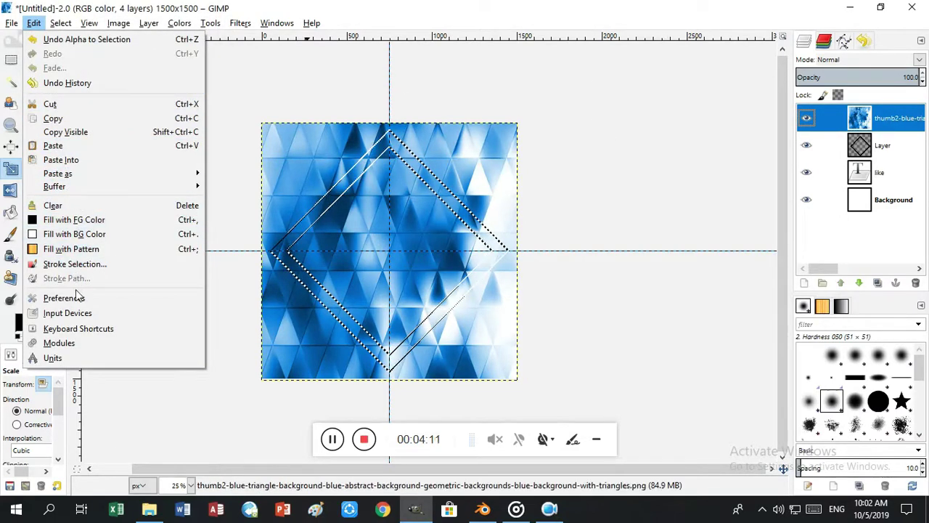
click(75, 264)
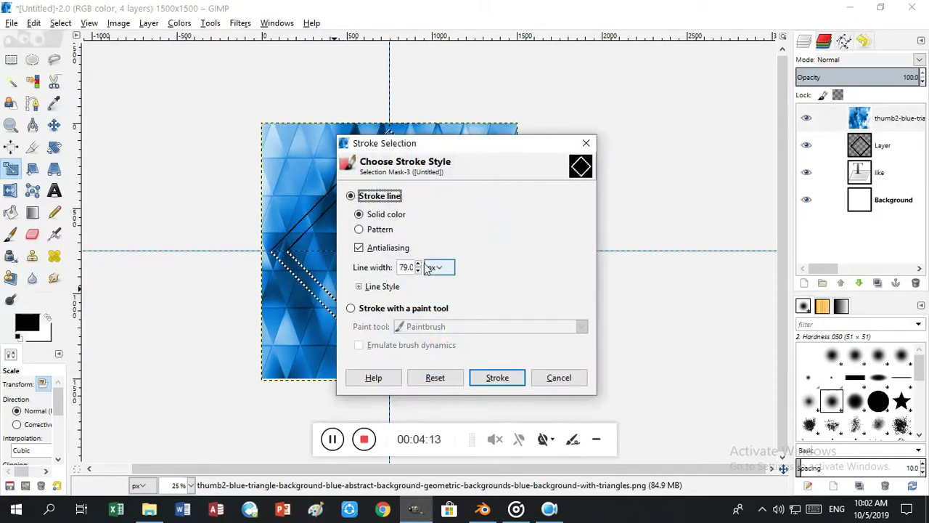
click(586, 143)
click(34, 23)
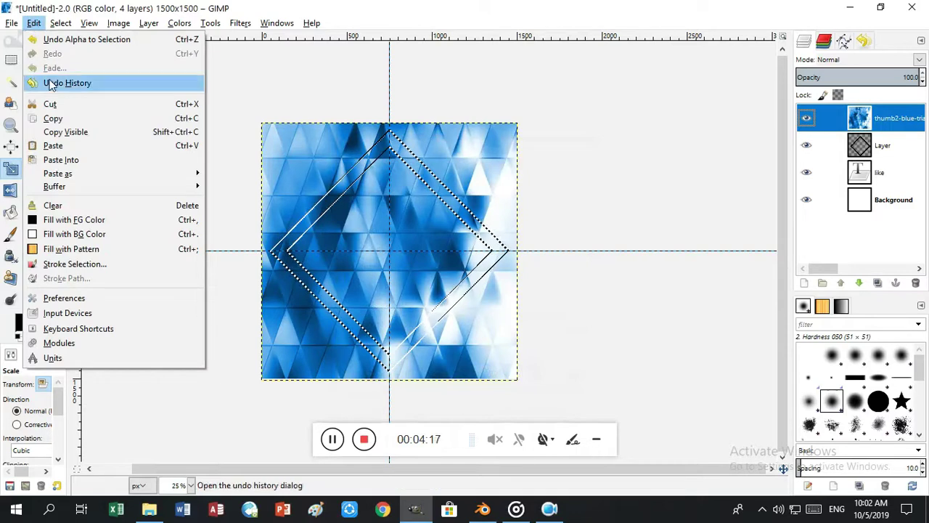
click(50, 104)
click(33, 24)
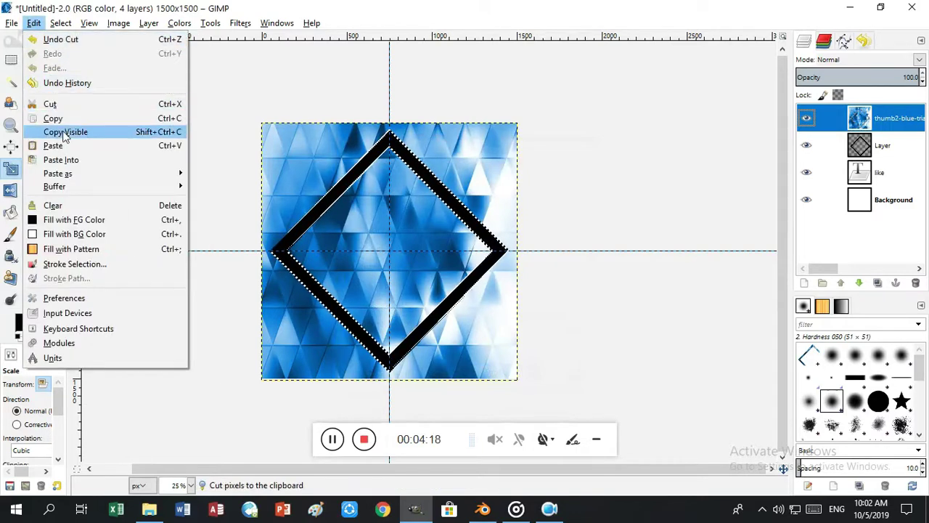
mouse_move(57, 173)
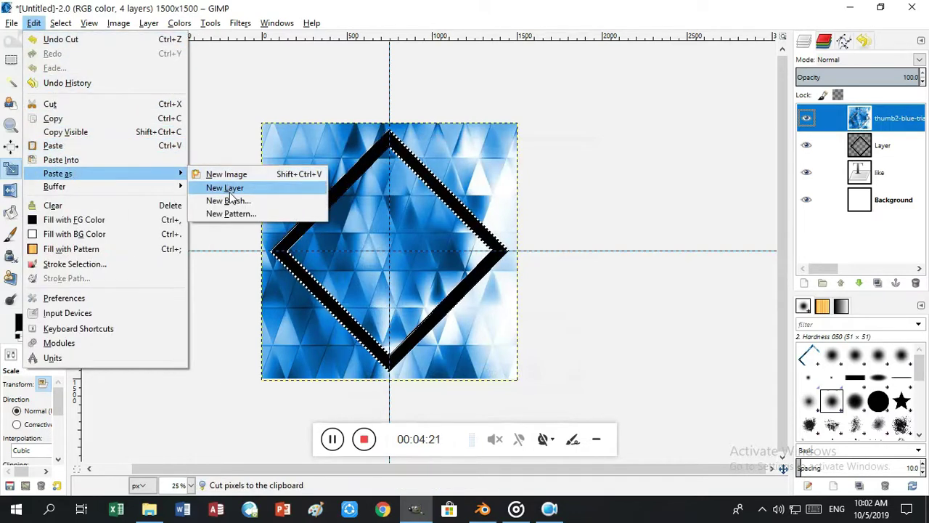
click(227, 188)
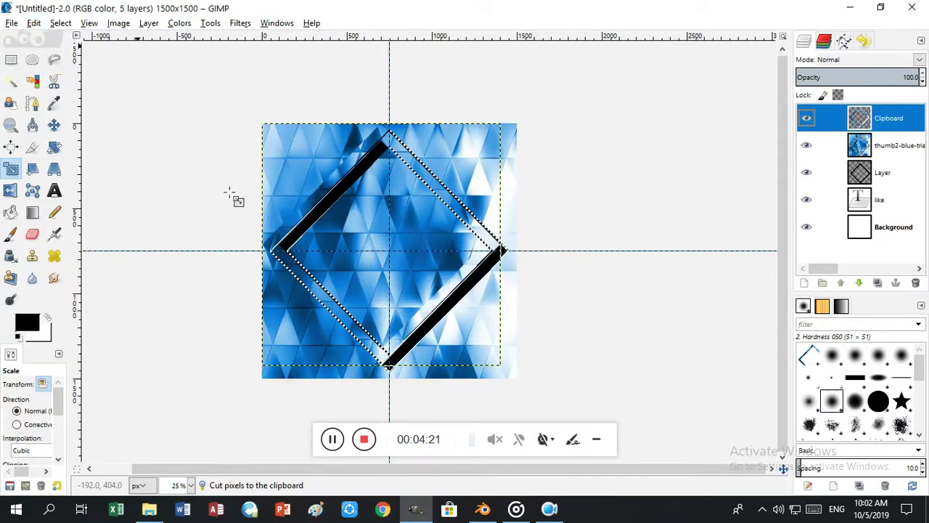
Delete the leftover blue picture and black diamond layers and clear the selection
right_click(838, 152)
click(751, 268)
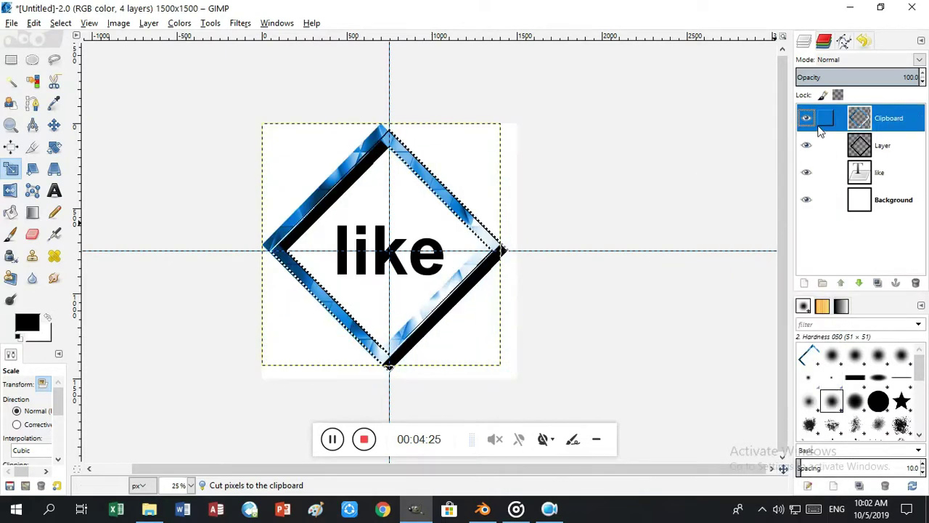
right_click(847, 154)
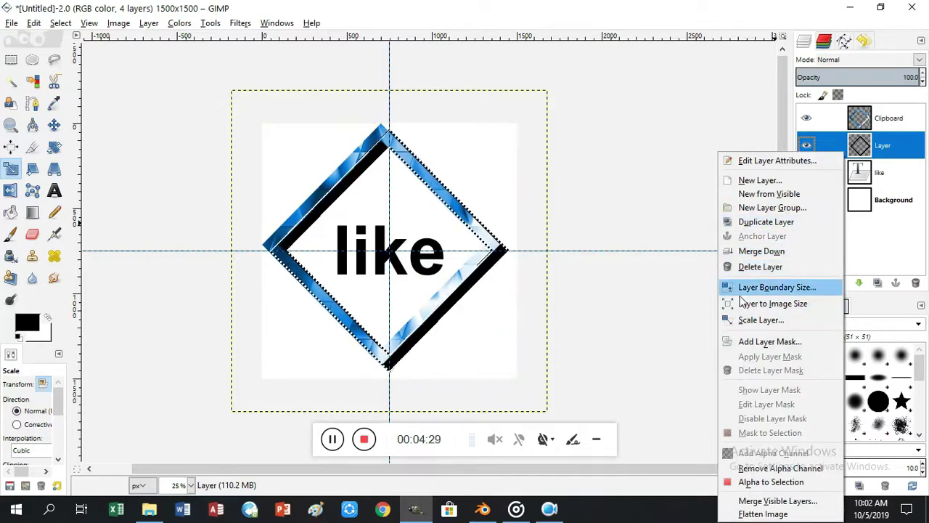
click(748, 267)
click(60, 22)
click(87, 57)
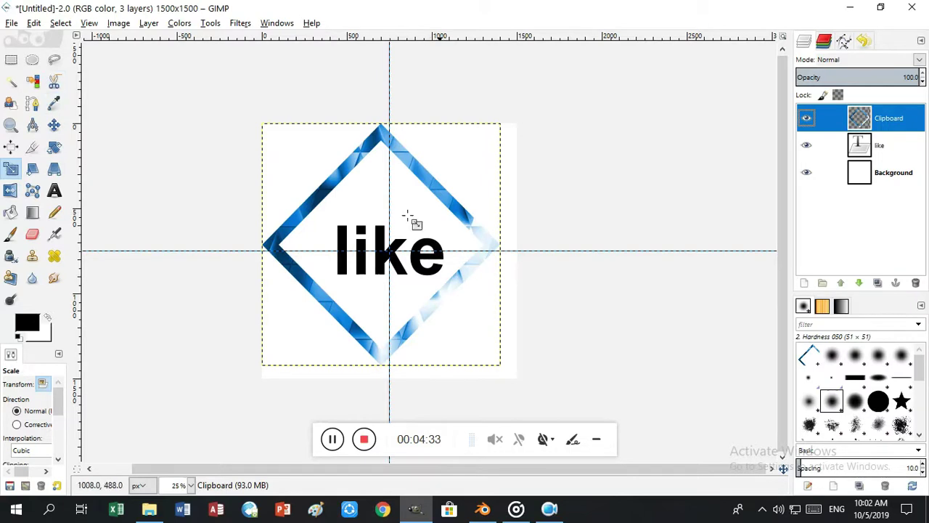
Re-add the blue triangle picture from File Explorer as a new layer
click(54, 124)
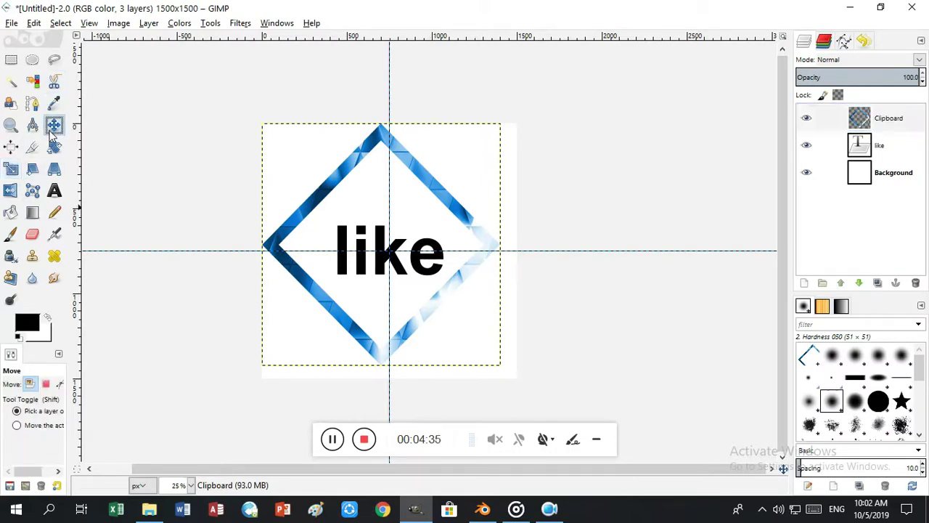
drag(398, 152, 404, 157)
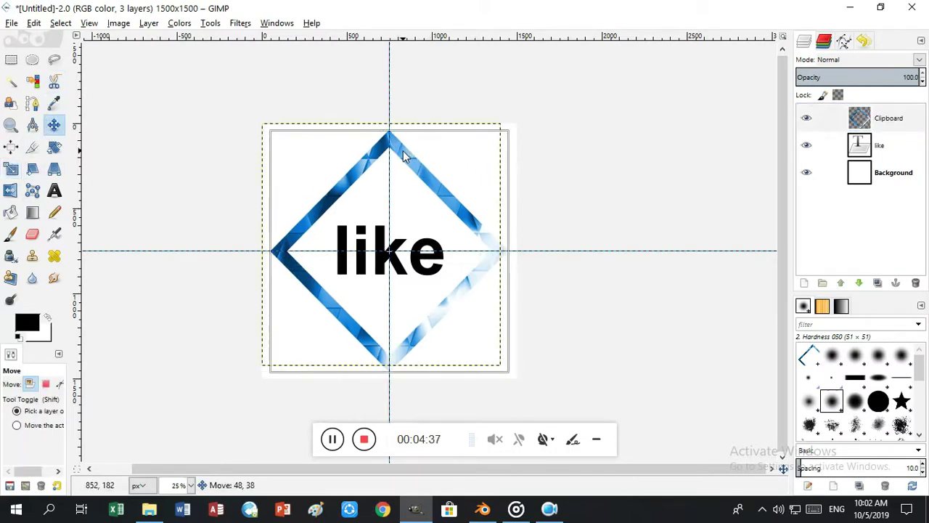
key(ctrl+z)
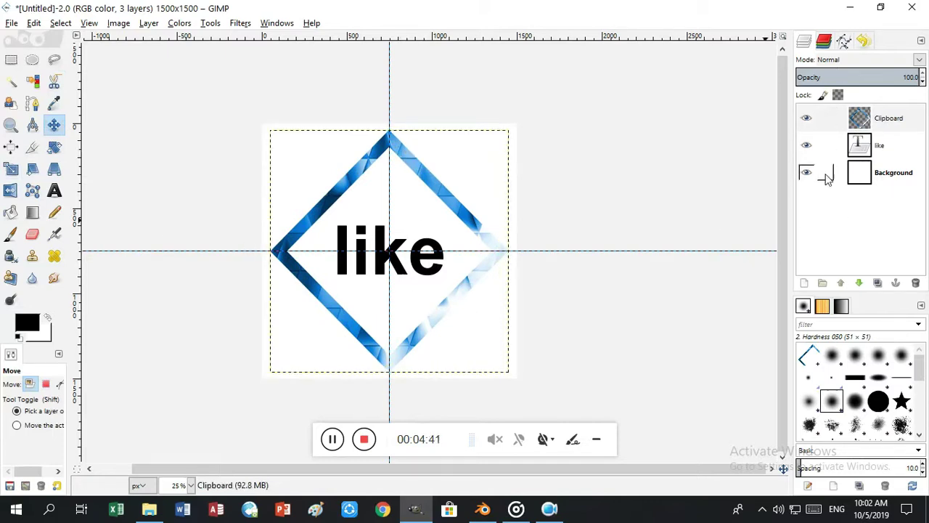
click(849, 7)
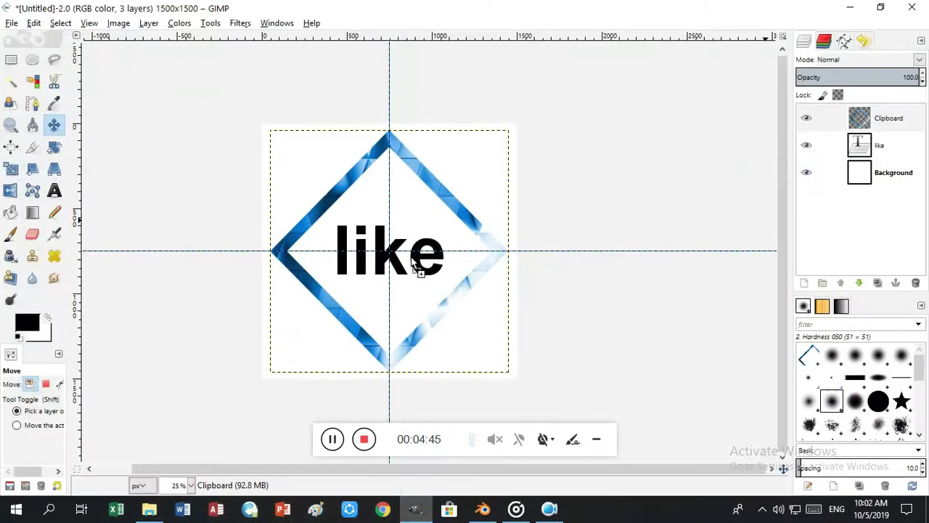
drag(404, 425, 392, 247)
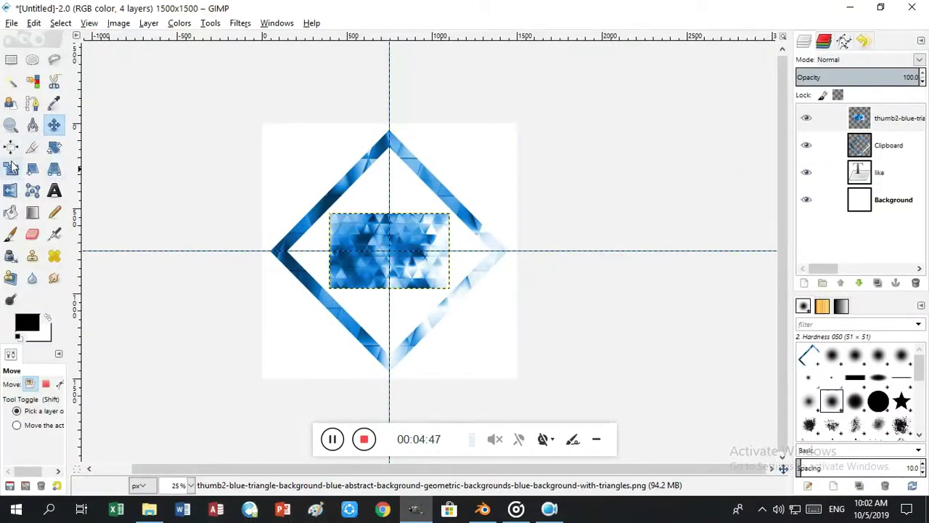
Hide the Clipboard diamond layer and stretch the blue picture to 1526×1536
click(806, 146)
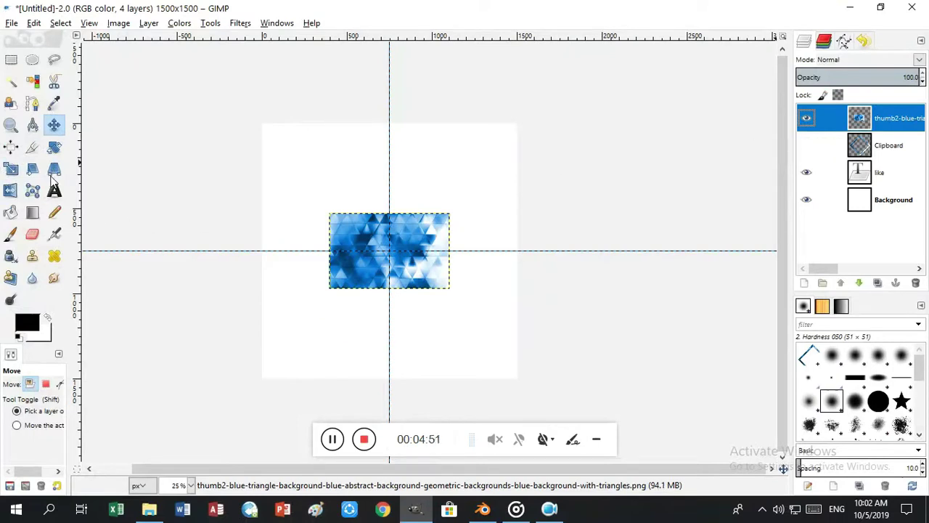
key(shift+s)
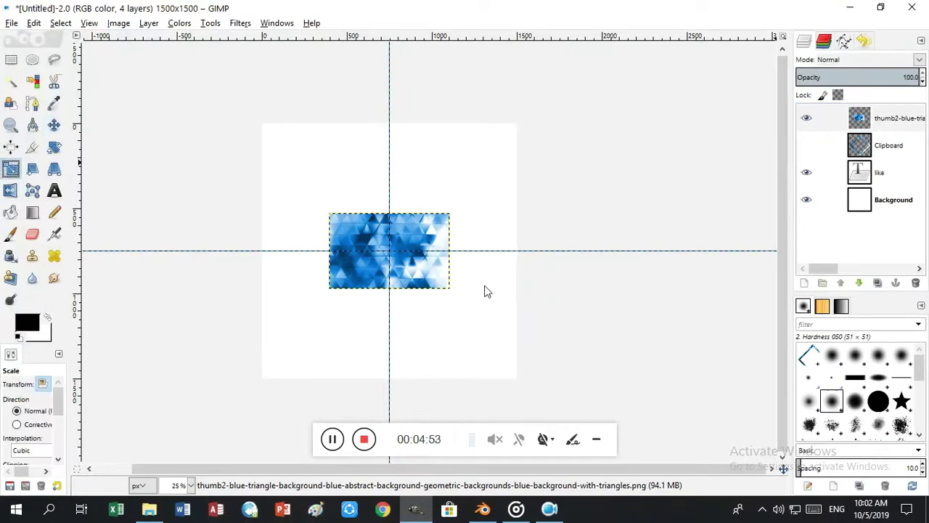
click(437, 267)
drag(328, 218, 265, 132)
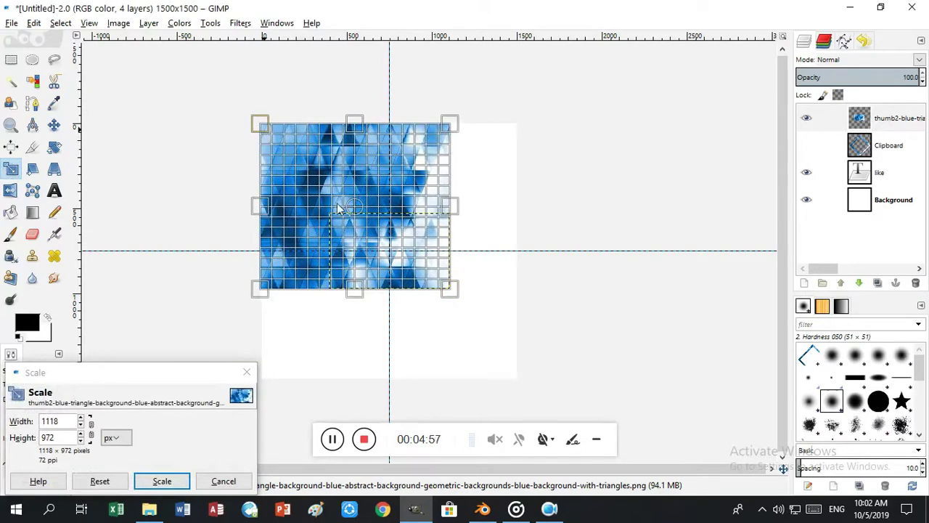
drag(451, 290, 520, 386)
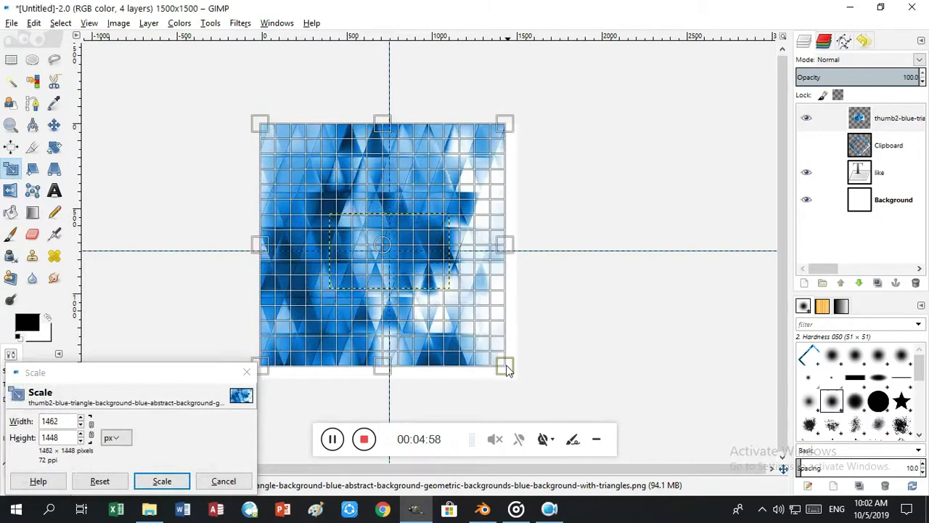
click(156, 482)
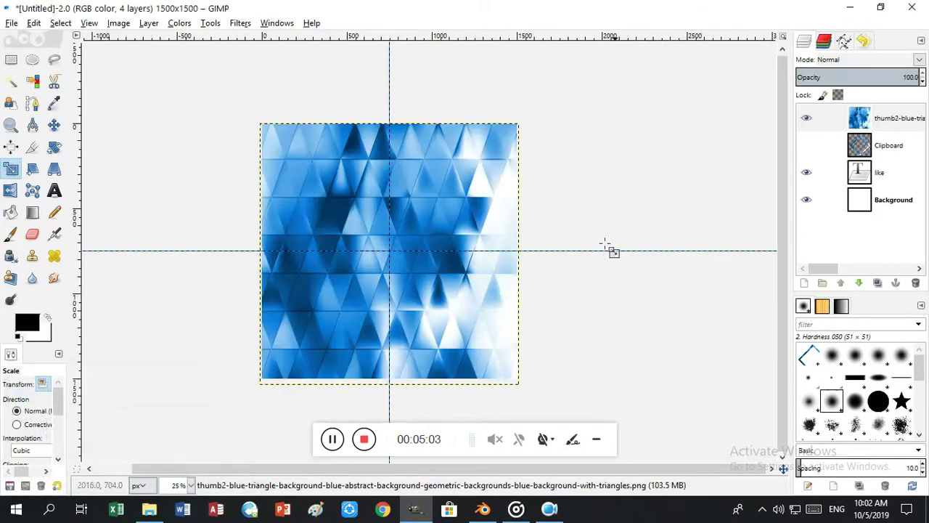
Turn the like text layer's alpha into a selection, accidentally cutting the text
right_click(843, 175)
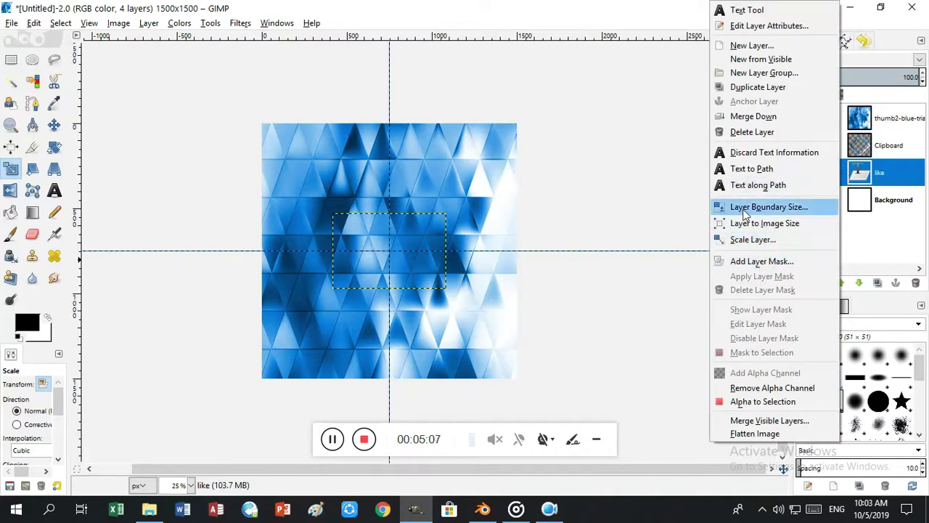
click(755, 401)
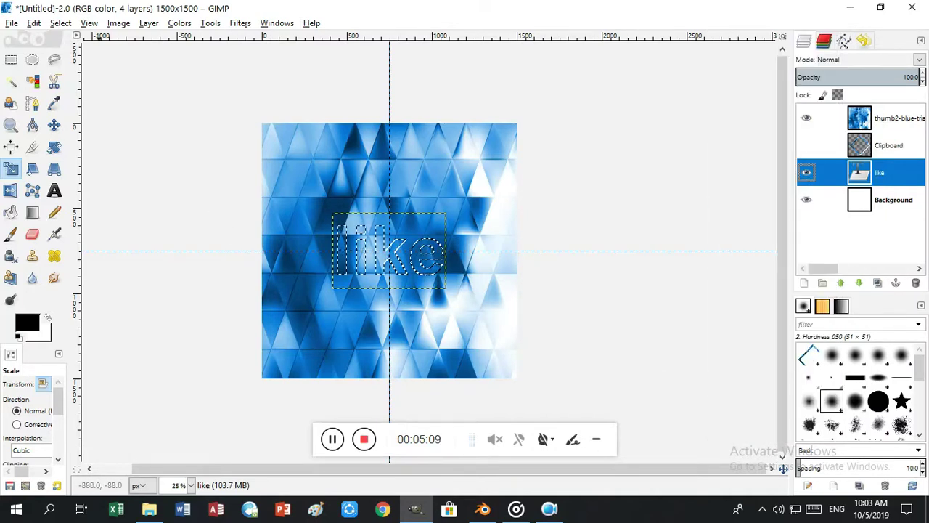
click(34, 22)
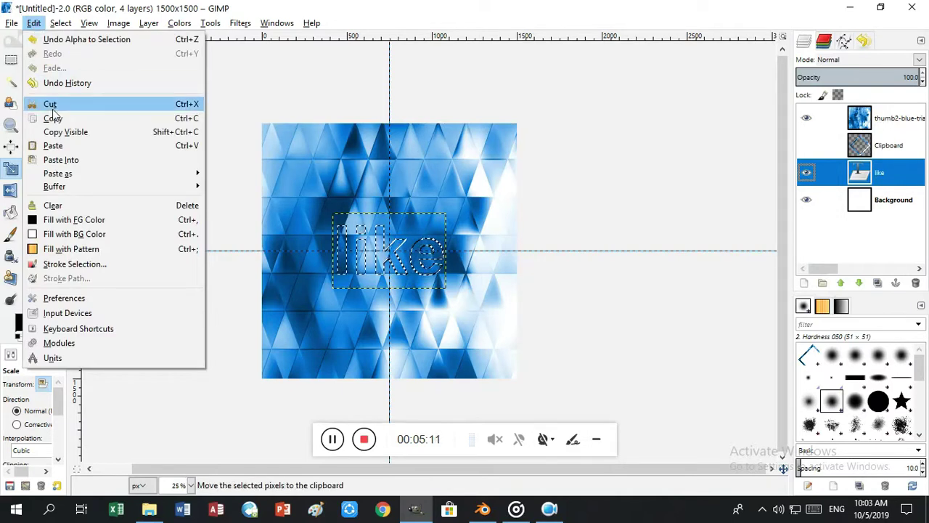
click(50, 104)
click(33, 22)
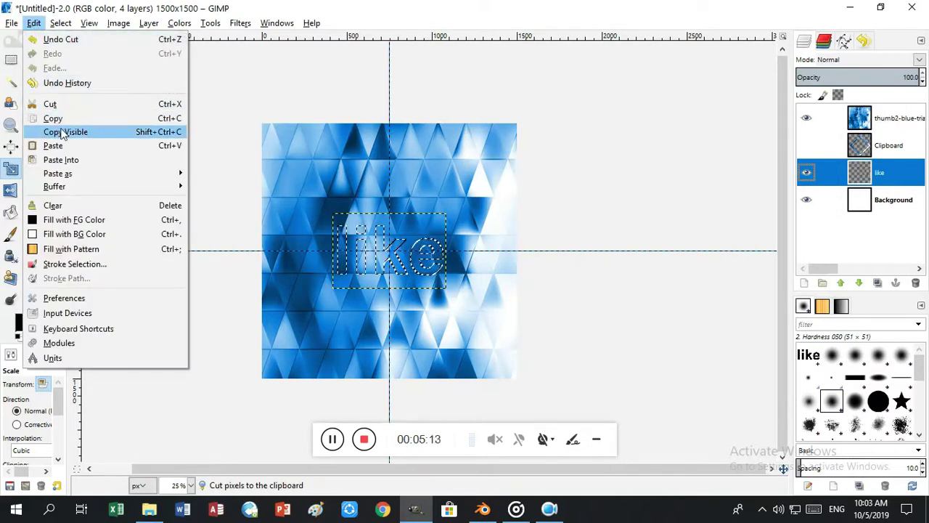
click(365, 82)
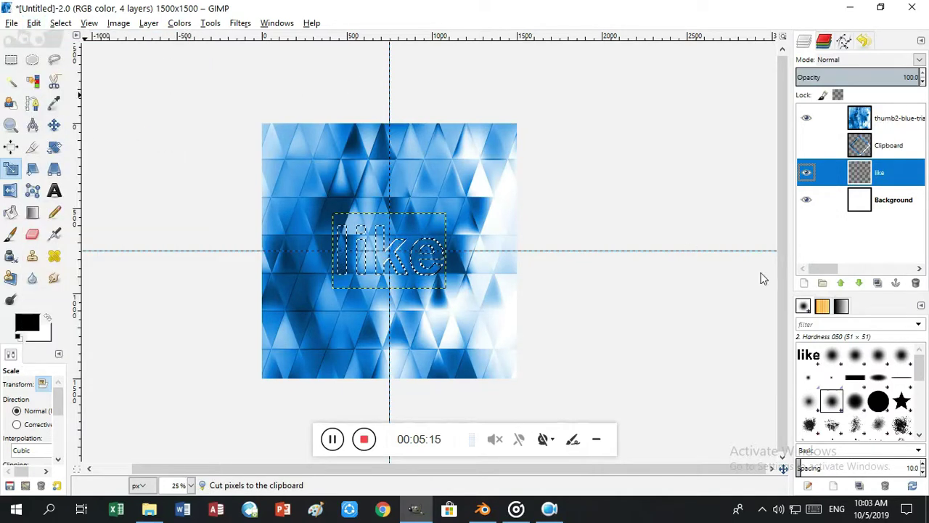
Undo the mistaken cut in Undo History, returning to just after the resize
click(863, 42)
click(816, 283)
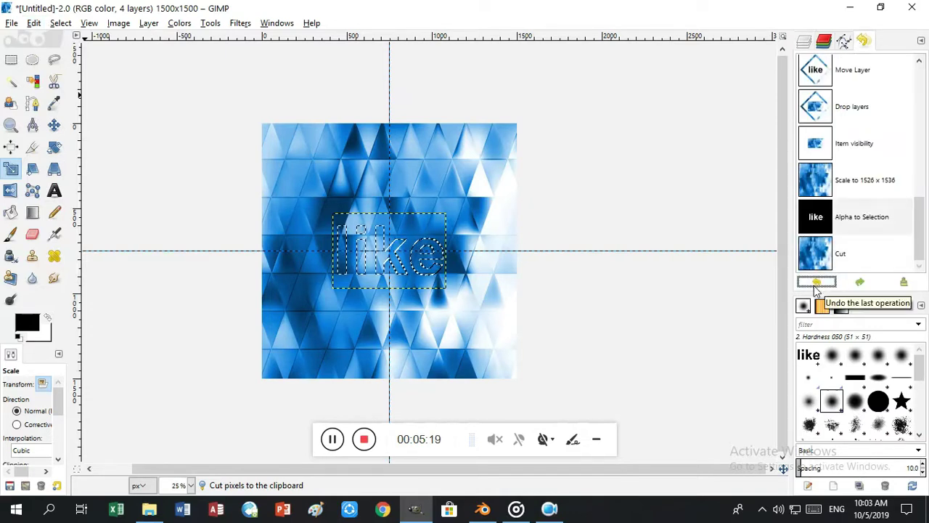
click(817, 283)
click(803, 42)
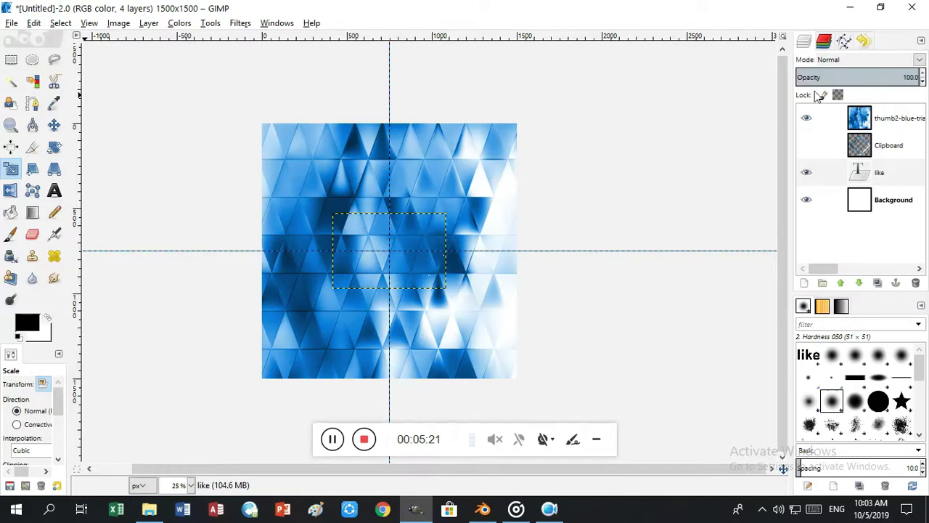
Reselect the like letter outline with Alpha to Selection
right_click(851, 175)
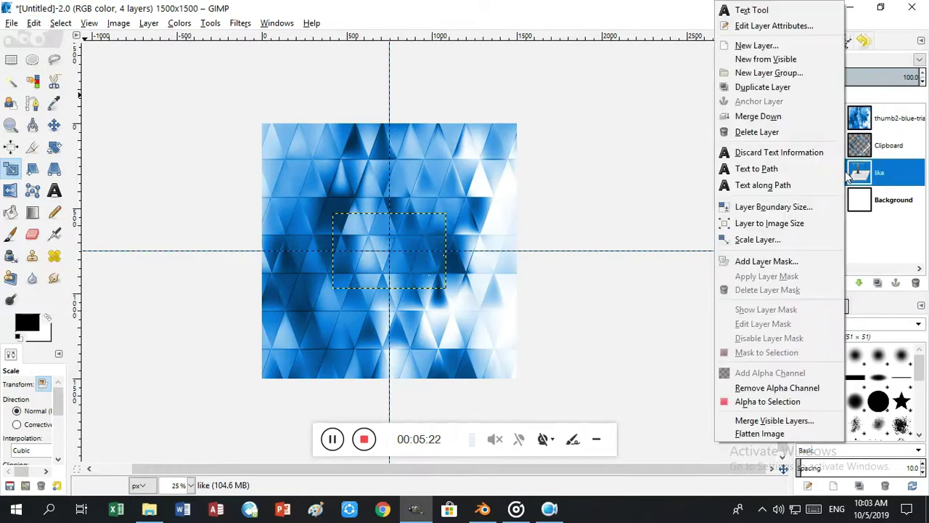
click(777, 407)
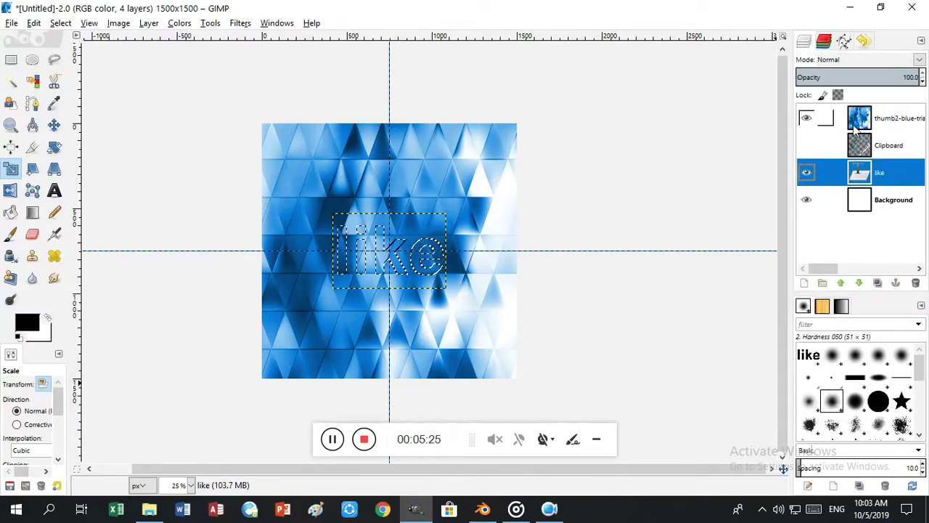
right_click(855, 120)
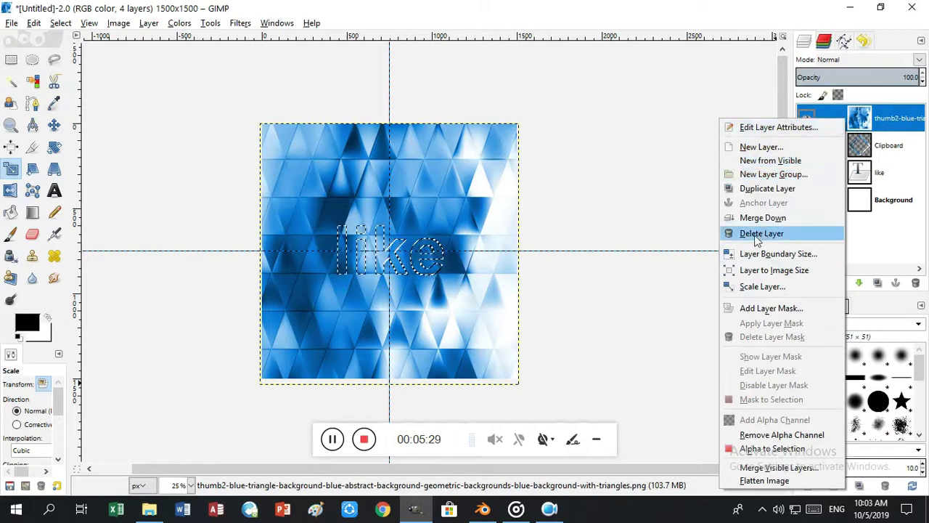
Cut the like-shaped piece out of the blue triangle layer
click(563, 94)
click(33, 23)
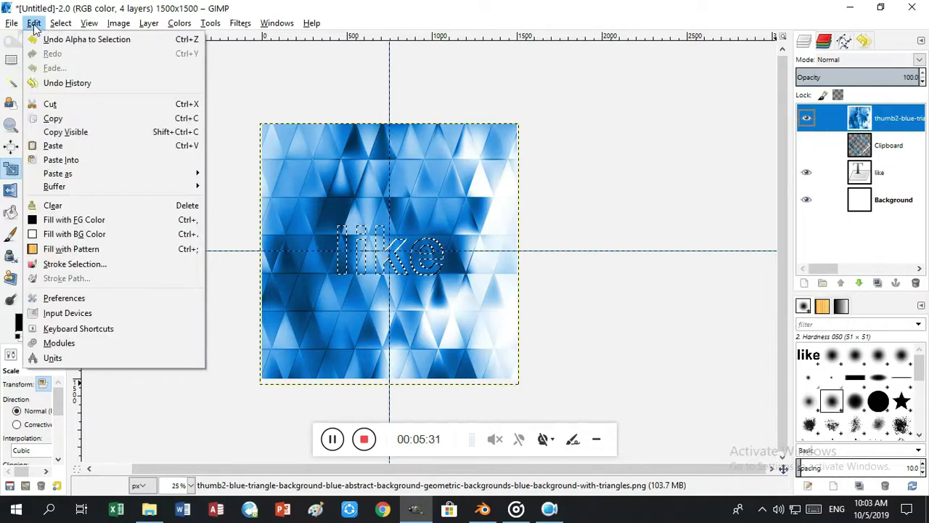
click(55, 104)
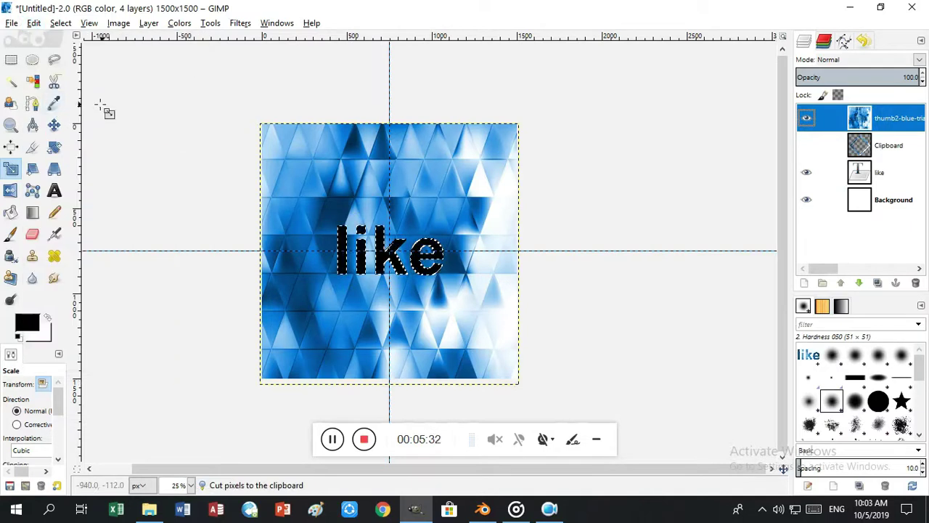
Paste the blue letters as a new layer and delete the blue triangle layer
click(34, 24)
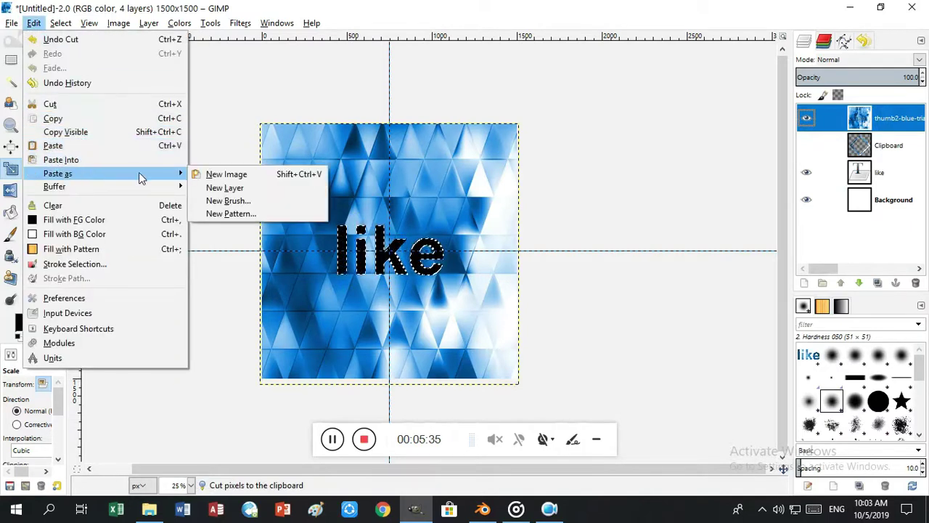
click(224, 187)
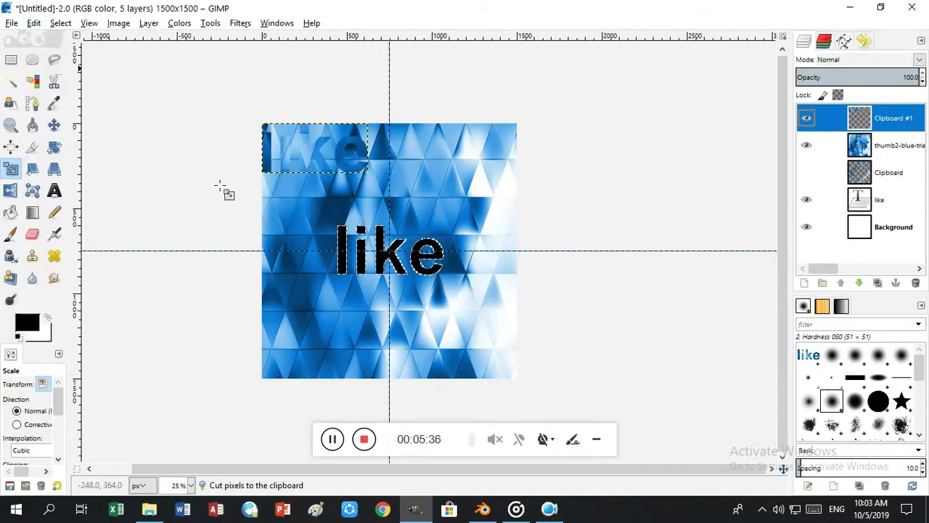
right_click(858, 145)
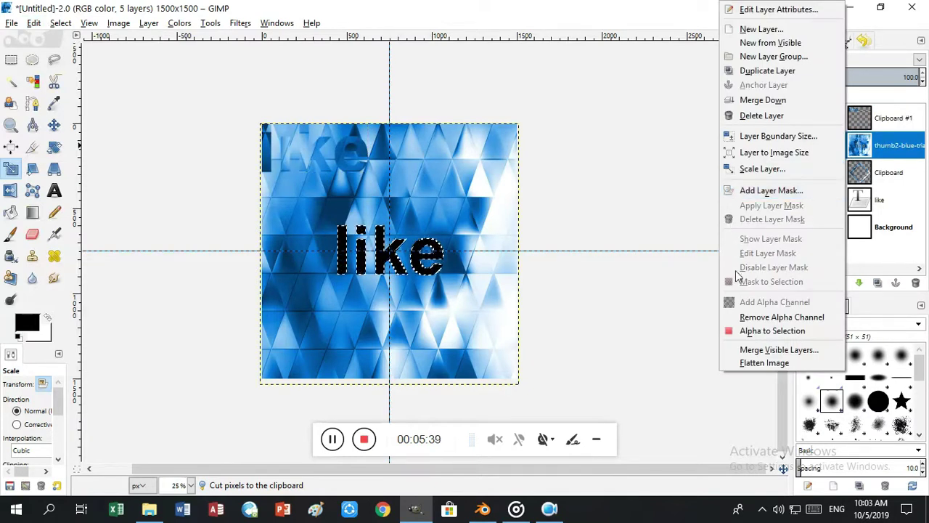
click(754, 116)
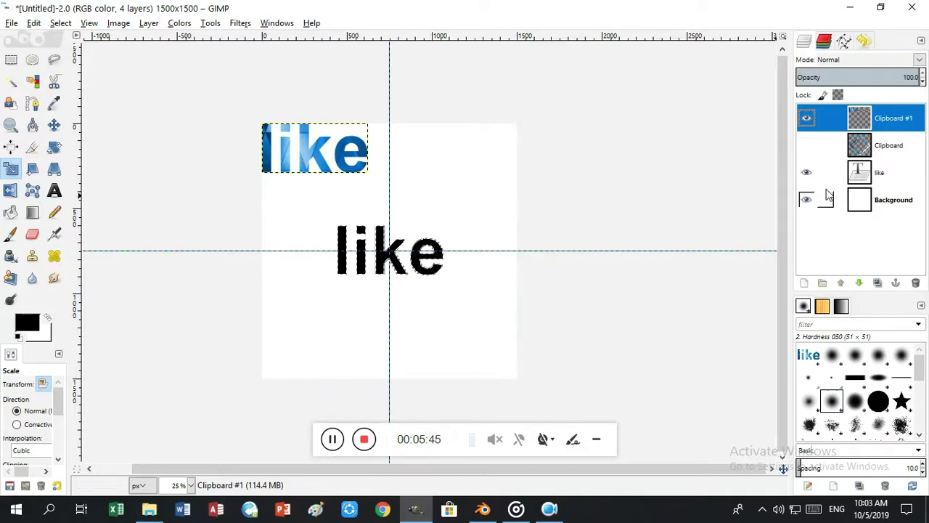
Delete the black like text layer and clear the selection
right_click(859, 172)
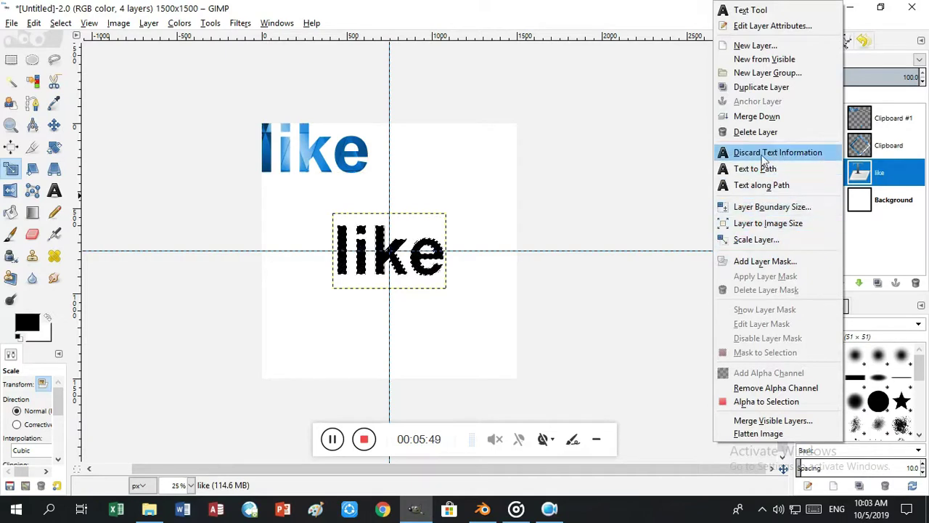
click(758, 131)
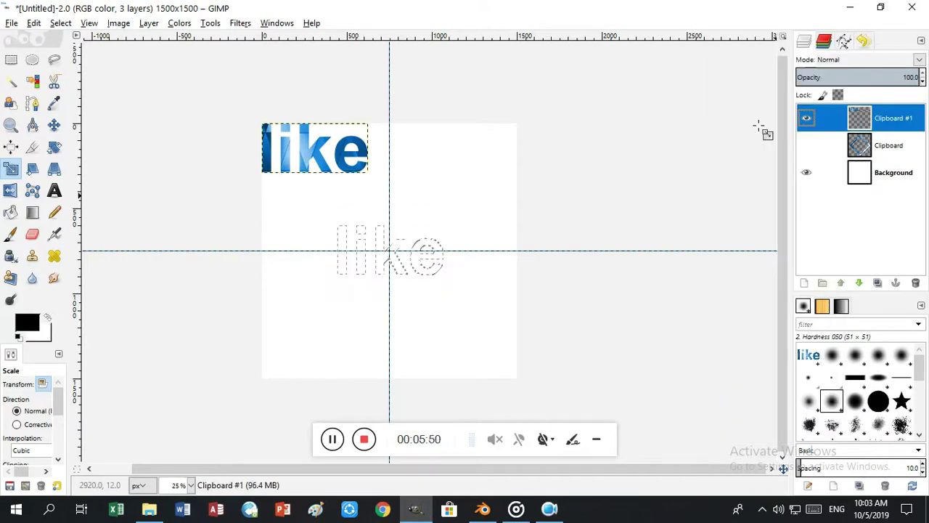
click(61, 23)
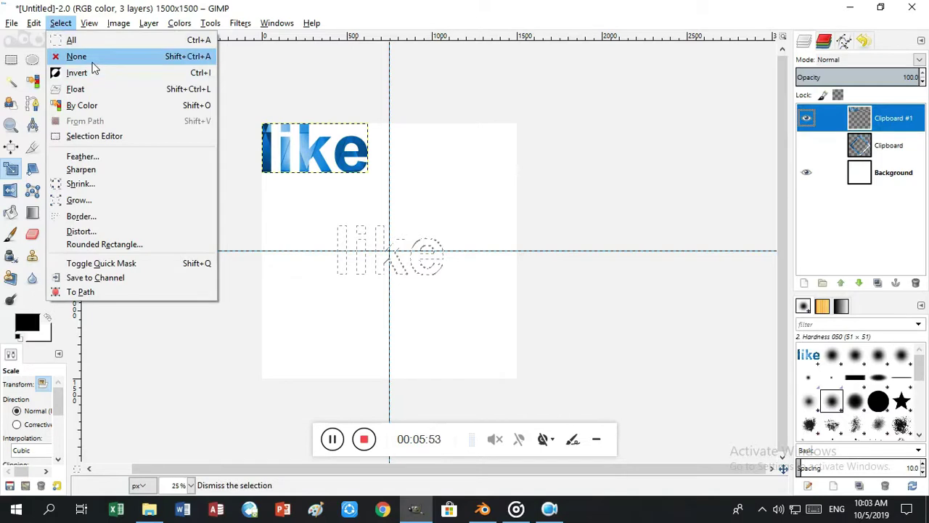
click(89, 57)
Move the blue like to the canvas centre and show the diamond frame layer
click(55, 124)
mouse_move(290, 150)
mouse_down()
mouse_move(344, 239)
mouse_move(359, 245)
mouse_up()
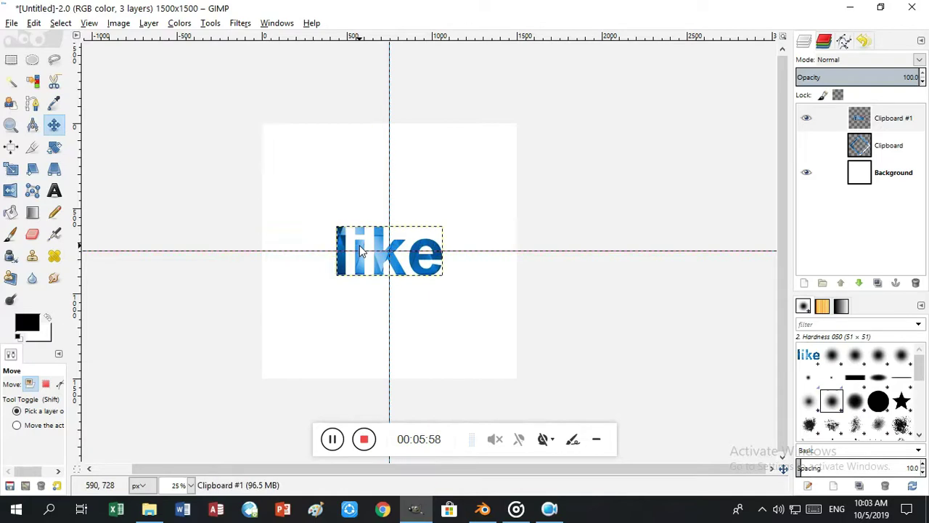
click(807, 146)
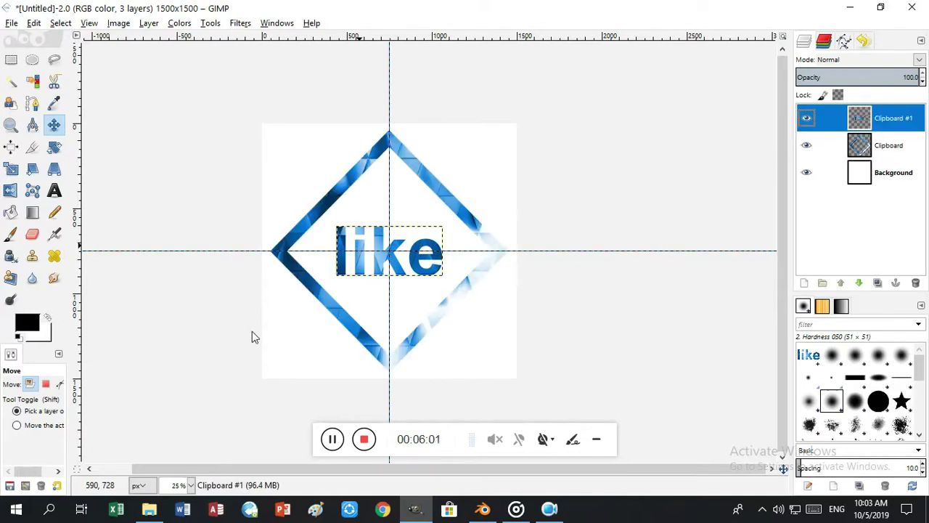
Activate the diamond frame layer and set the background colour to dark teal 194a4b
click(51, 106)
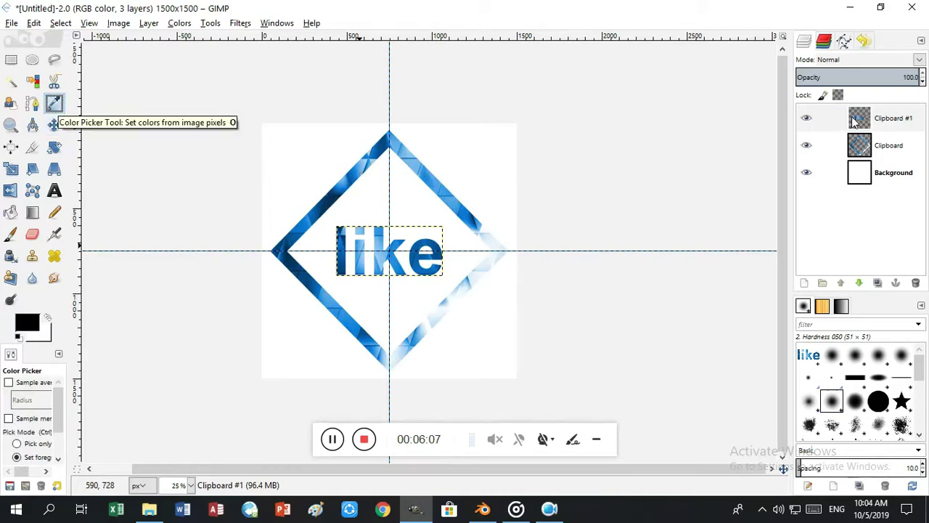
click(854, 149)
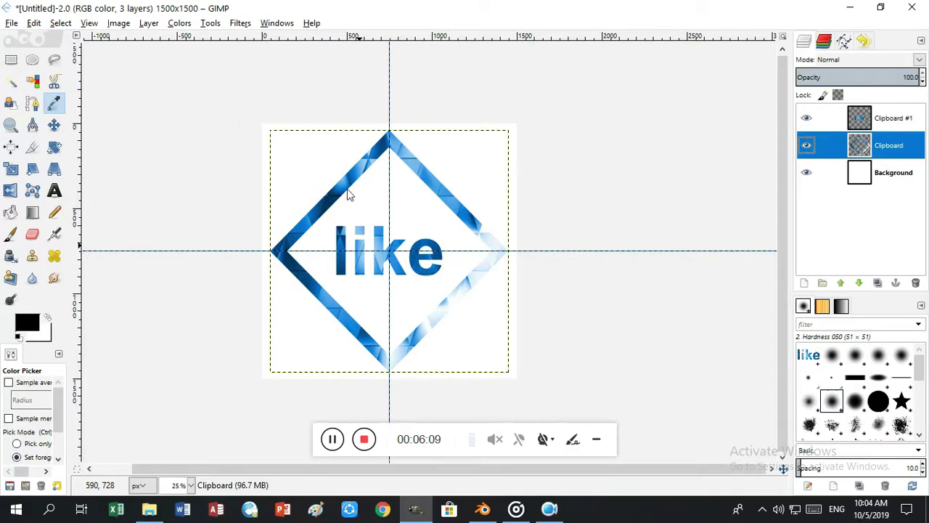
ctrl+scroll(313, 180, up, 2)
ctrl+scroll(458, 229, up, 2)
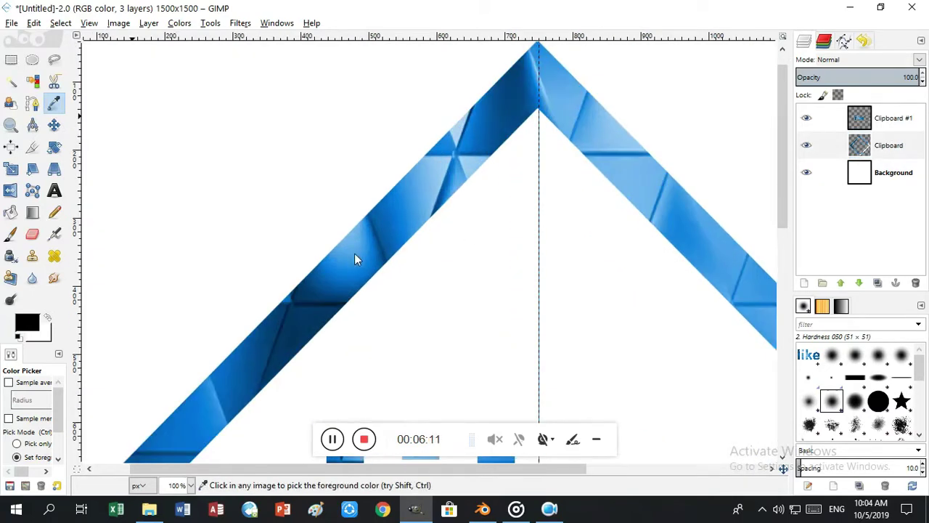
ctrl+scroll(362, 253, down, 2)
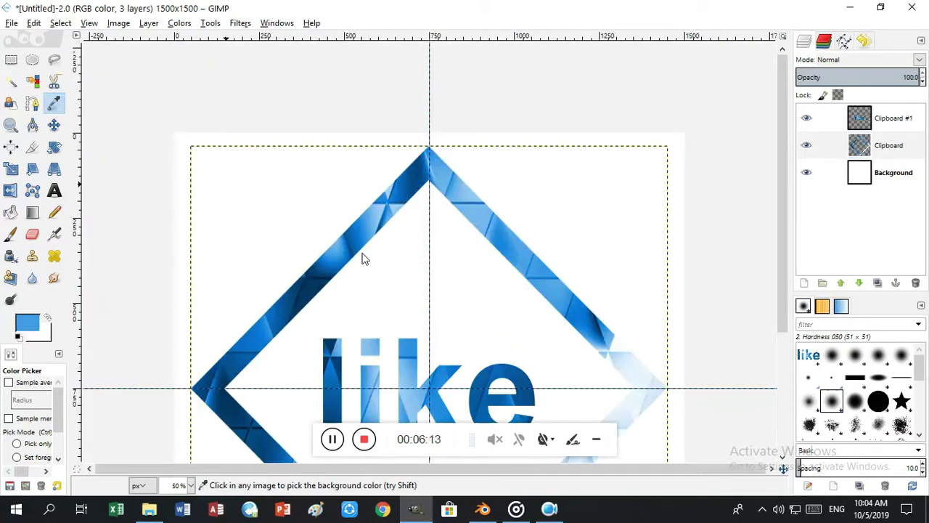
ctrl+scroll(363, 257, down, 2)
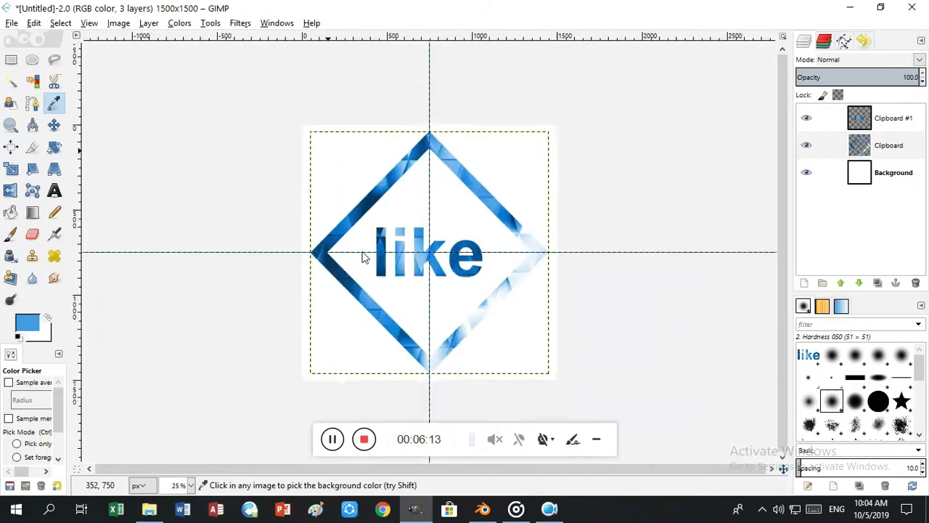
click(47, 336)
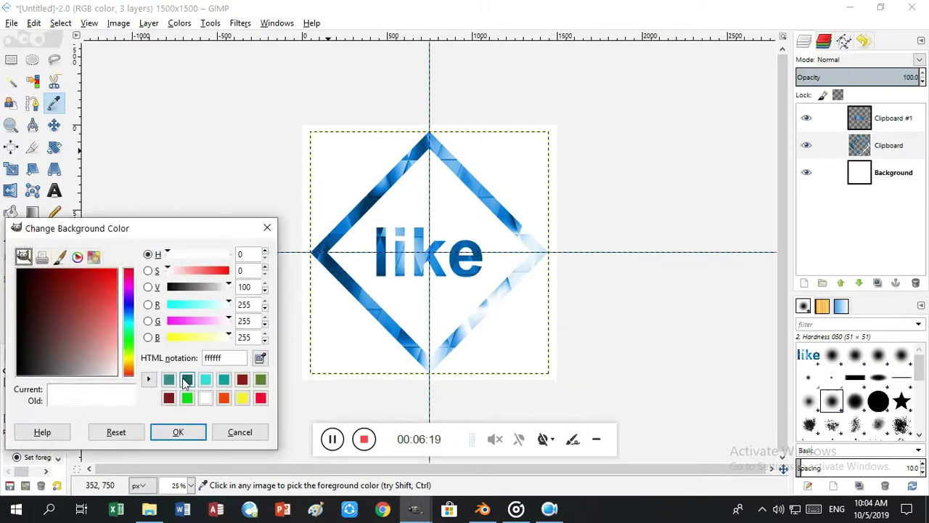
click(186, 382)
drag(42, 310, 52, 317)
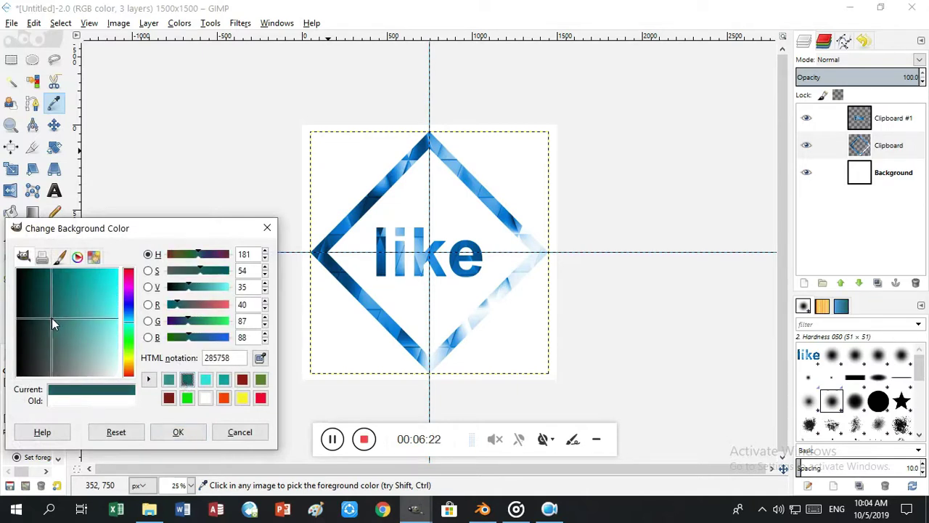
drag(52, 318, 47, 304)
click(202, 432)
click(181, 431)
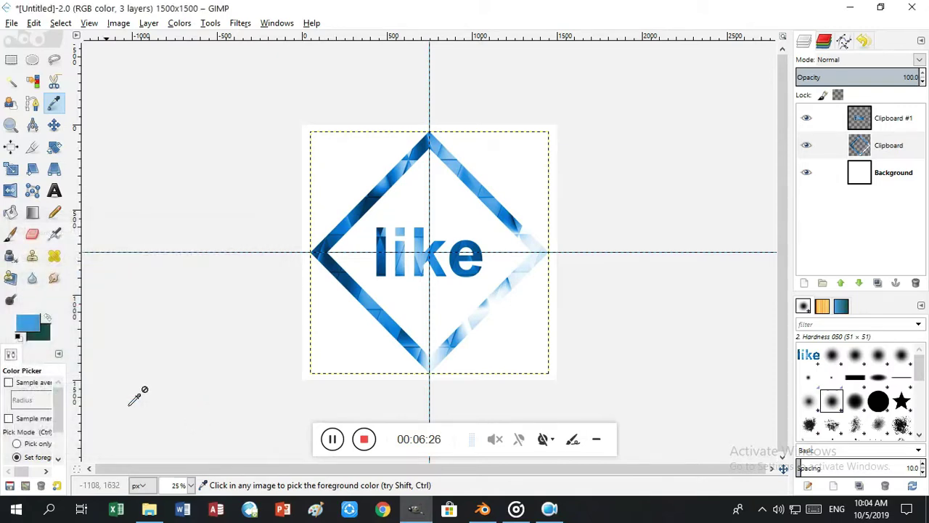
Sample the diamond's dark blue as the foreground colour with the Color Picker
click(32, 212)
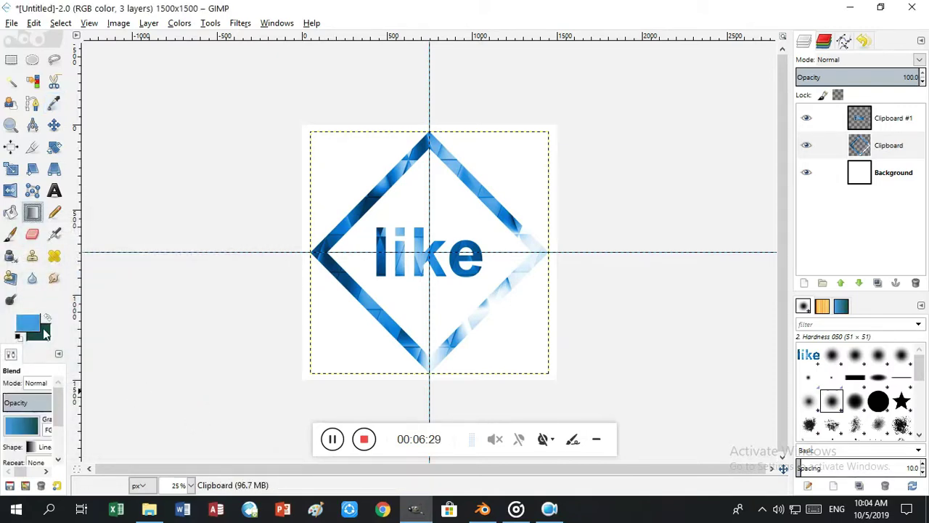
click(54, 103)
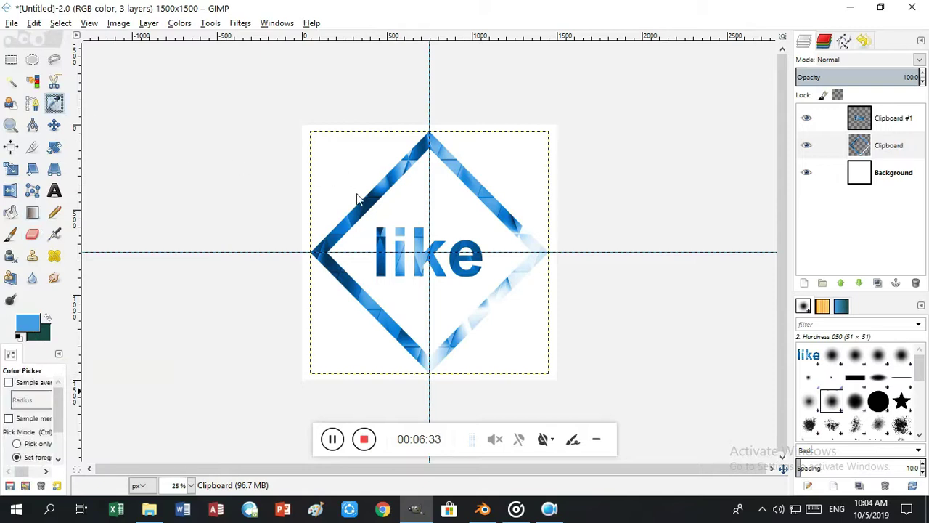
scroll(366, 200, up, 2)
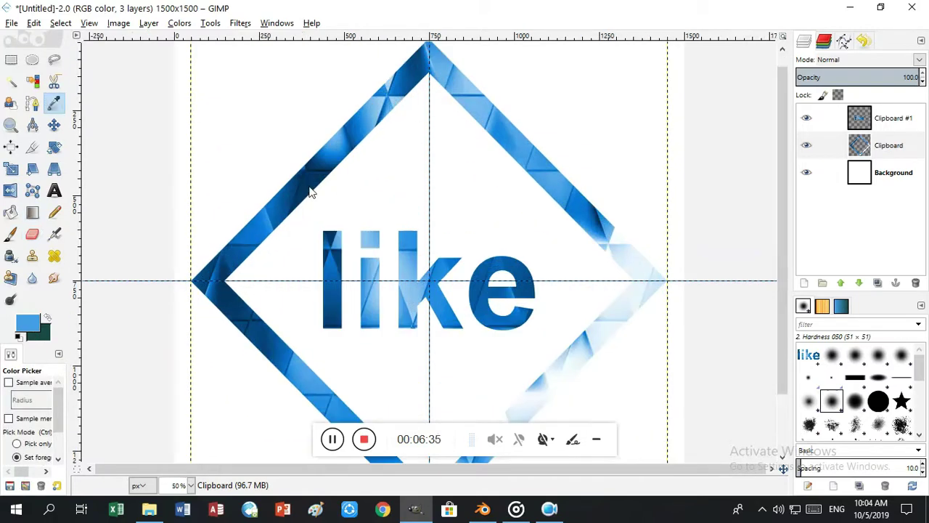
click(310, 191)
scroll(151, 308, down, 2)
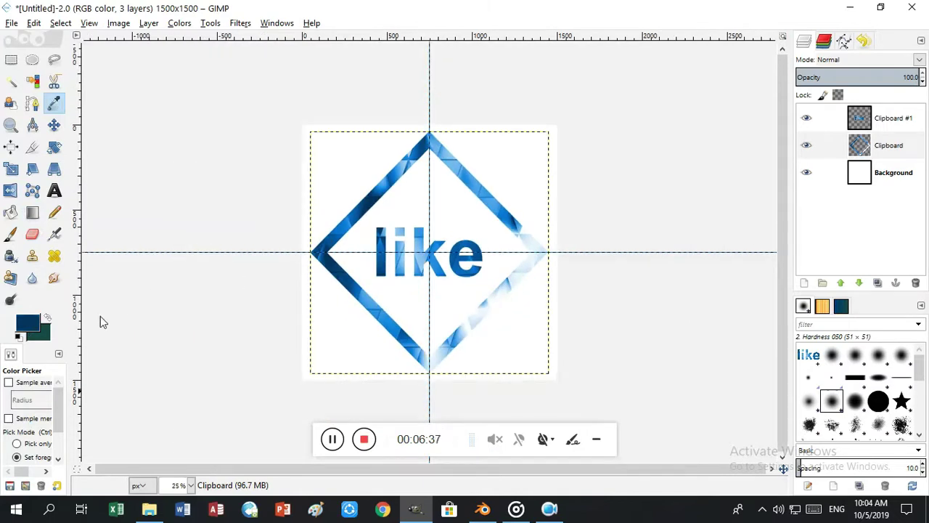
scroll(438, 283, up, 1)
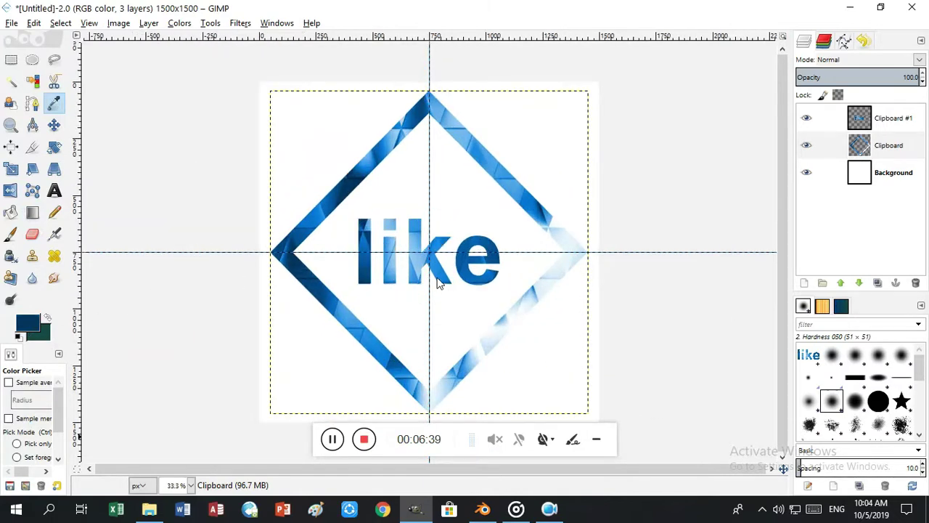
Change the background colour to lighter teal 328e8f
click(43, 339)
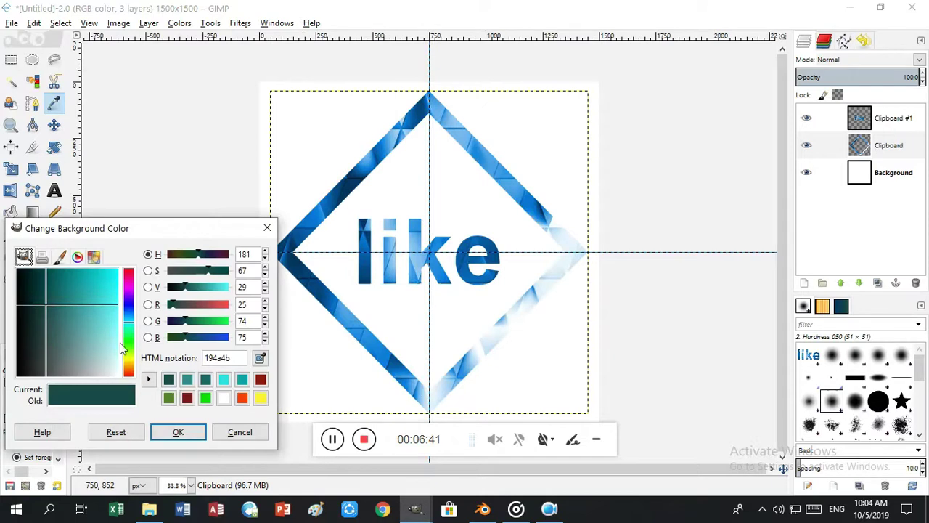
click(188, 379)
click(181, 434)
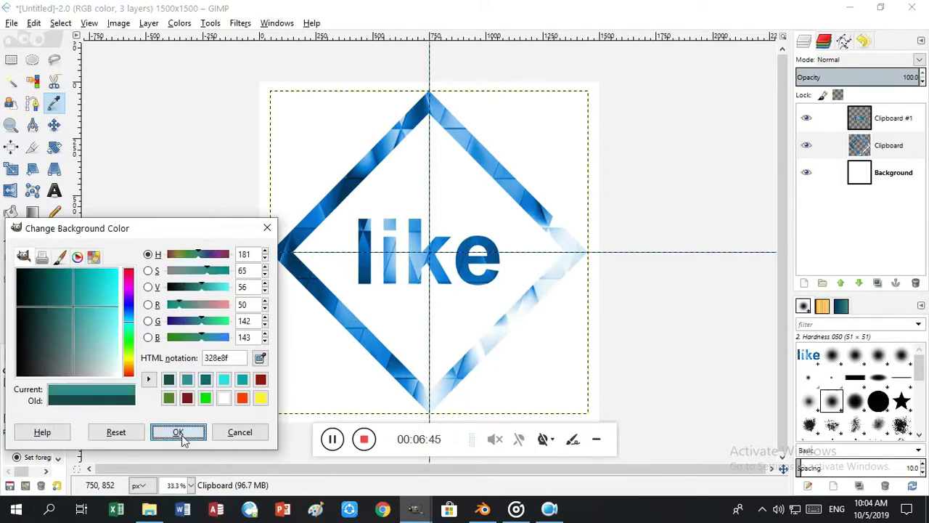
click(181, 434)
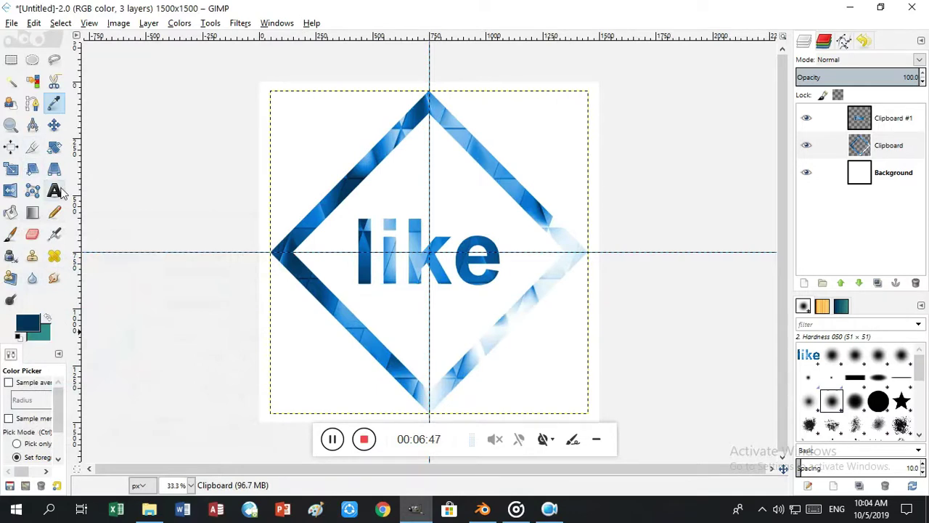
click(33, 212)
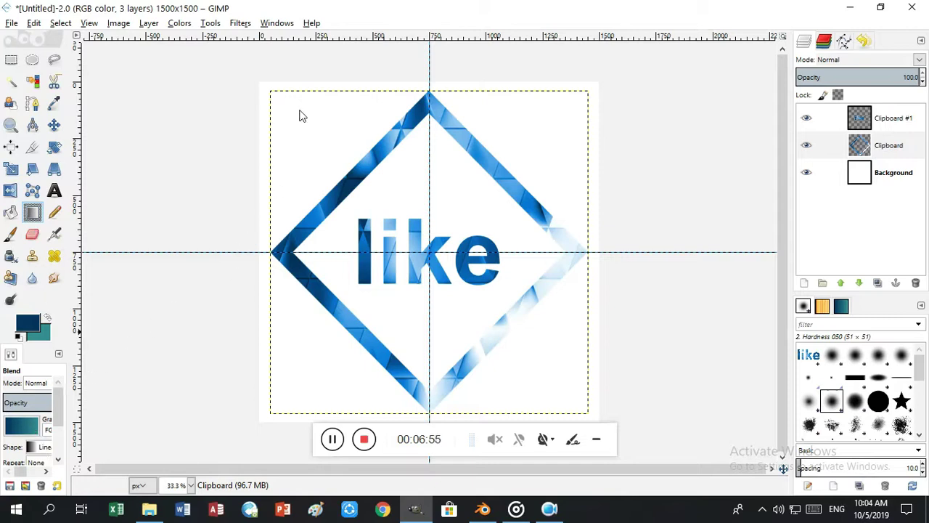
Fill the Background layer with a left-to-right blue-to-teal gradient and remove the vertical guide
click(842, 170)
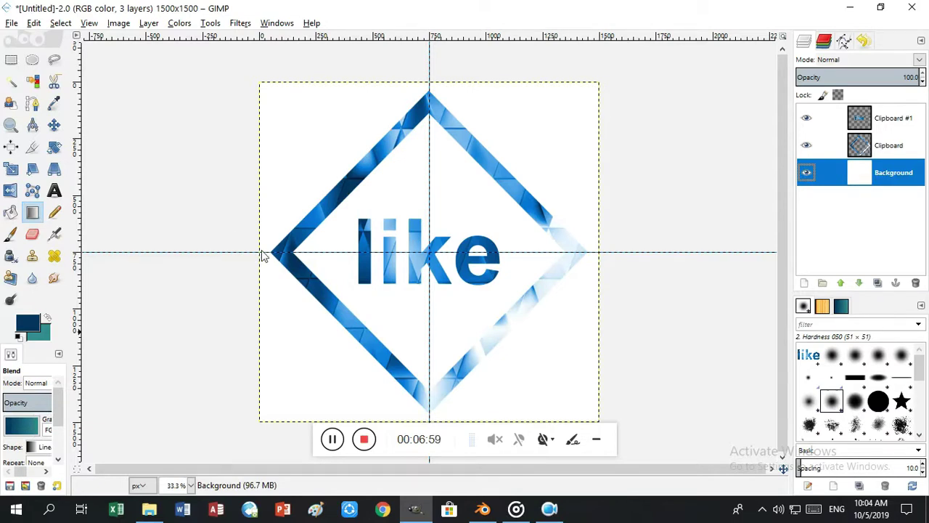
drag(263, 254, 596, 258)
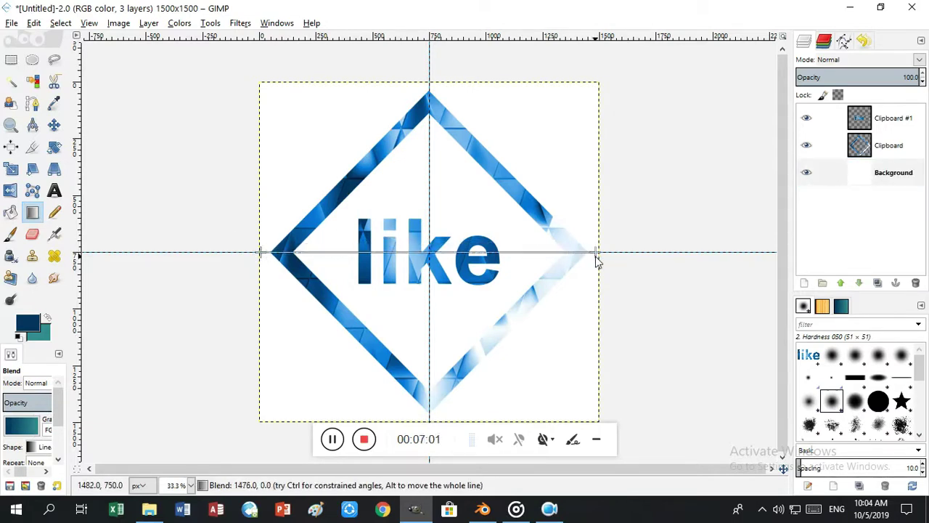
drag(596, 259, 600, 257)
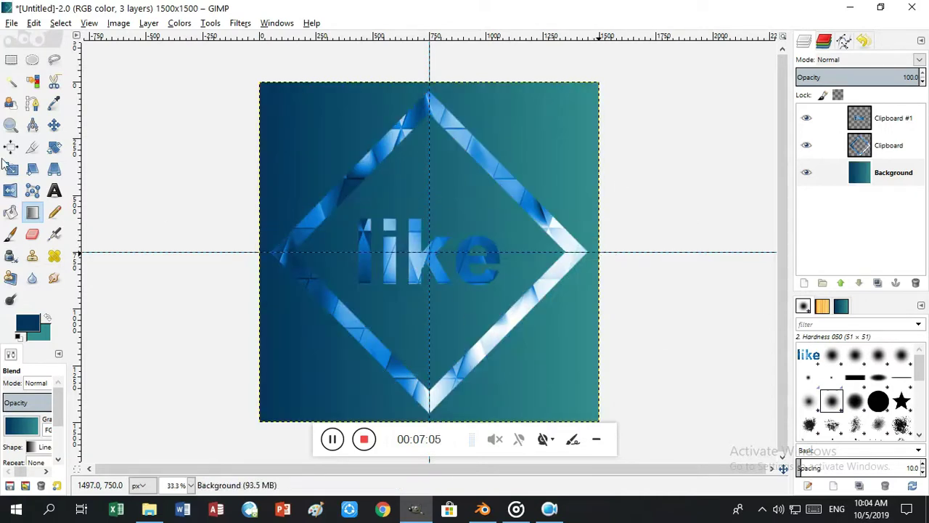
click(54, 124)
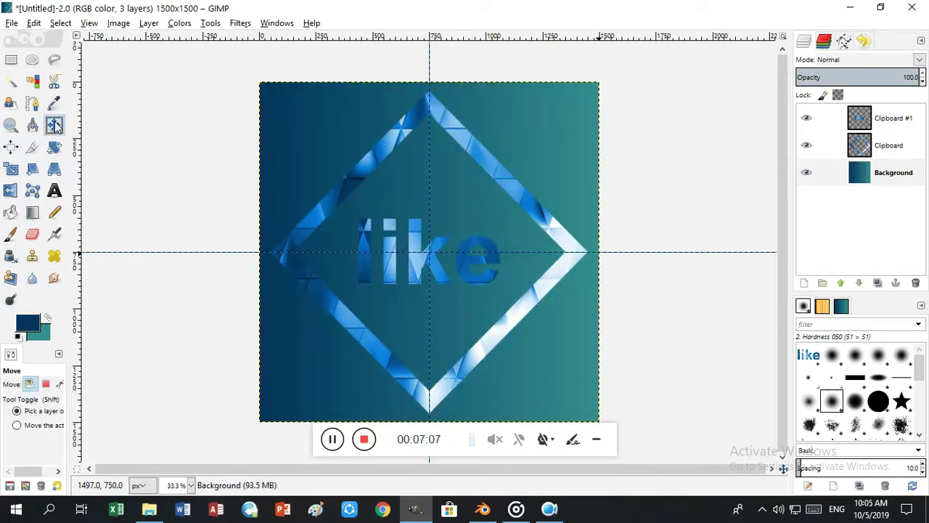
drag(432, 57, 37, 72)
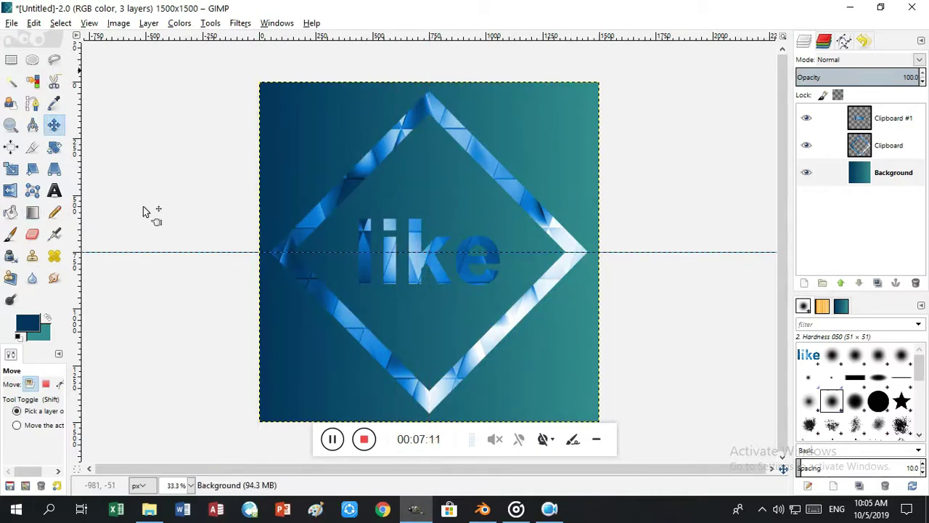
Drag the horizontal centre guide onto the top ruler to delete it
drag(181, 253, 146, 33)
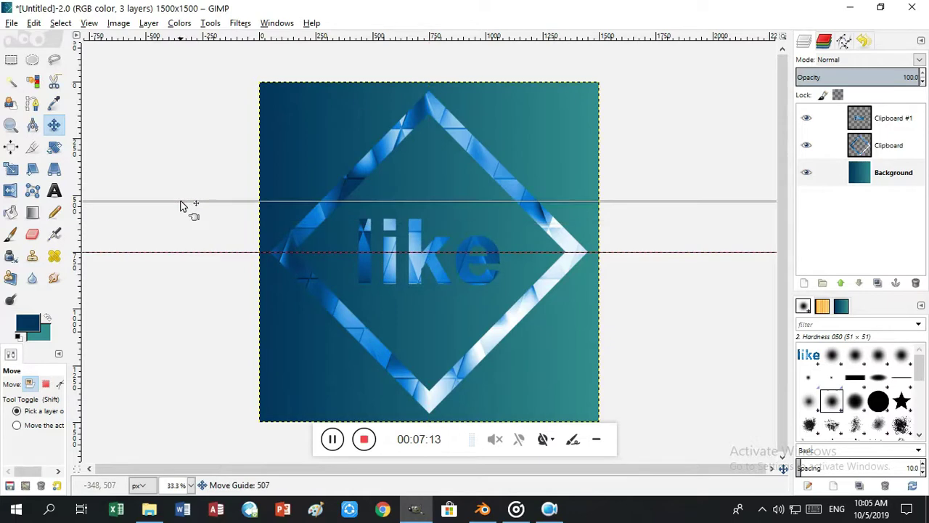
ctrl+scroll(352, 294, down, 2)
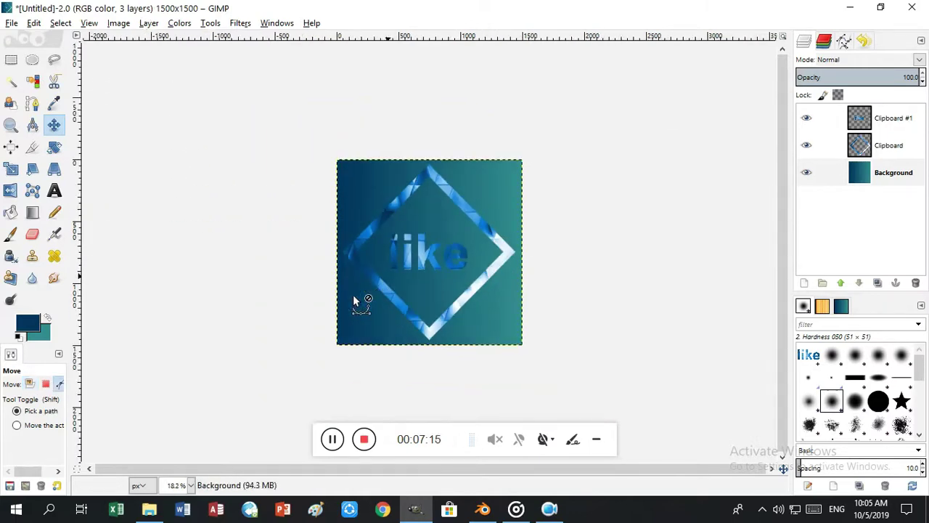
ctrl+scroll(353, 294, up, 1)
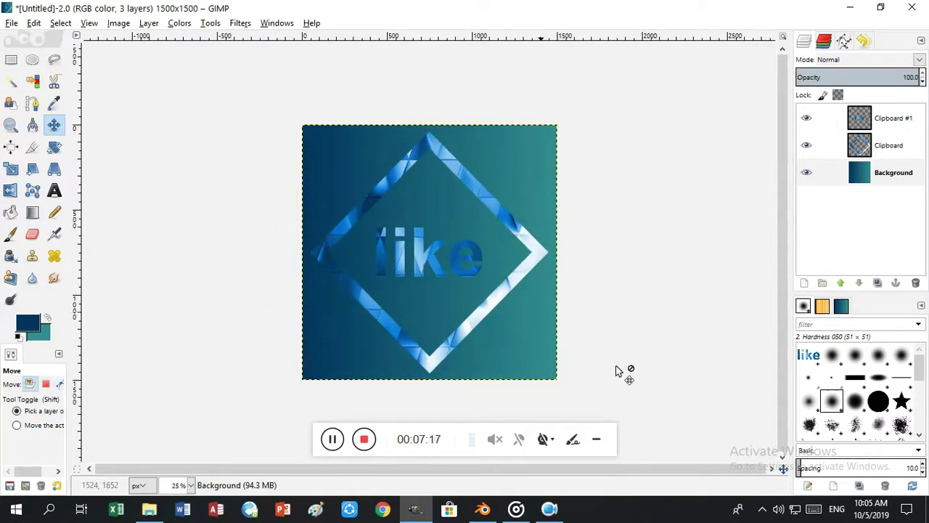